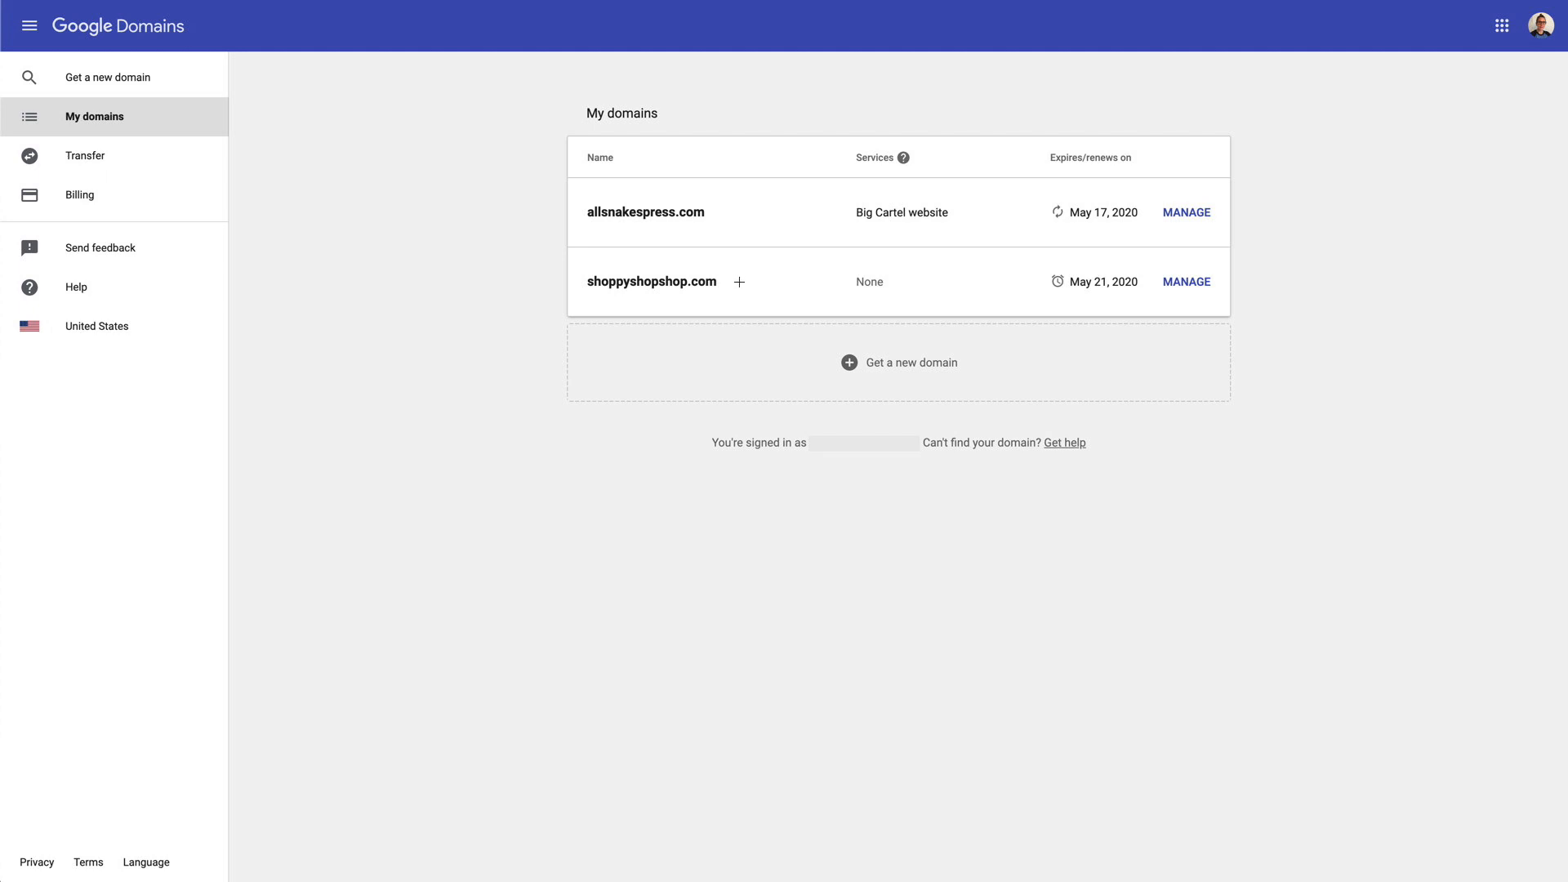
# - Open the DNS settings of the domain shoppyshopshop.com and go to its synthetic records
pyautogui.click(1184, 283)
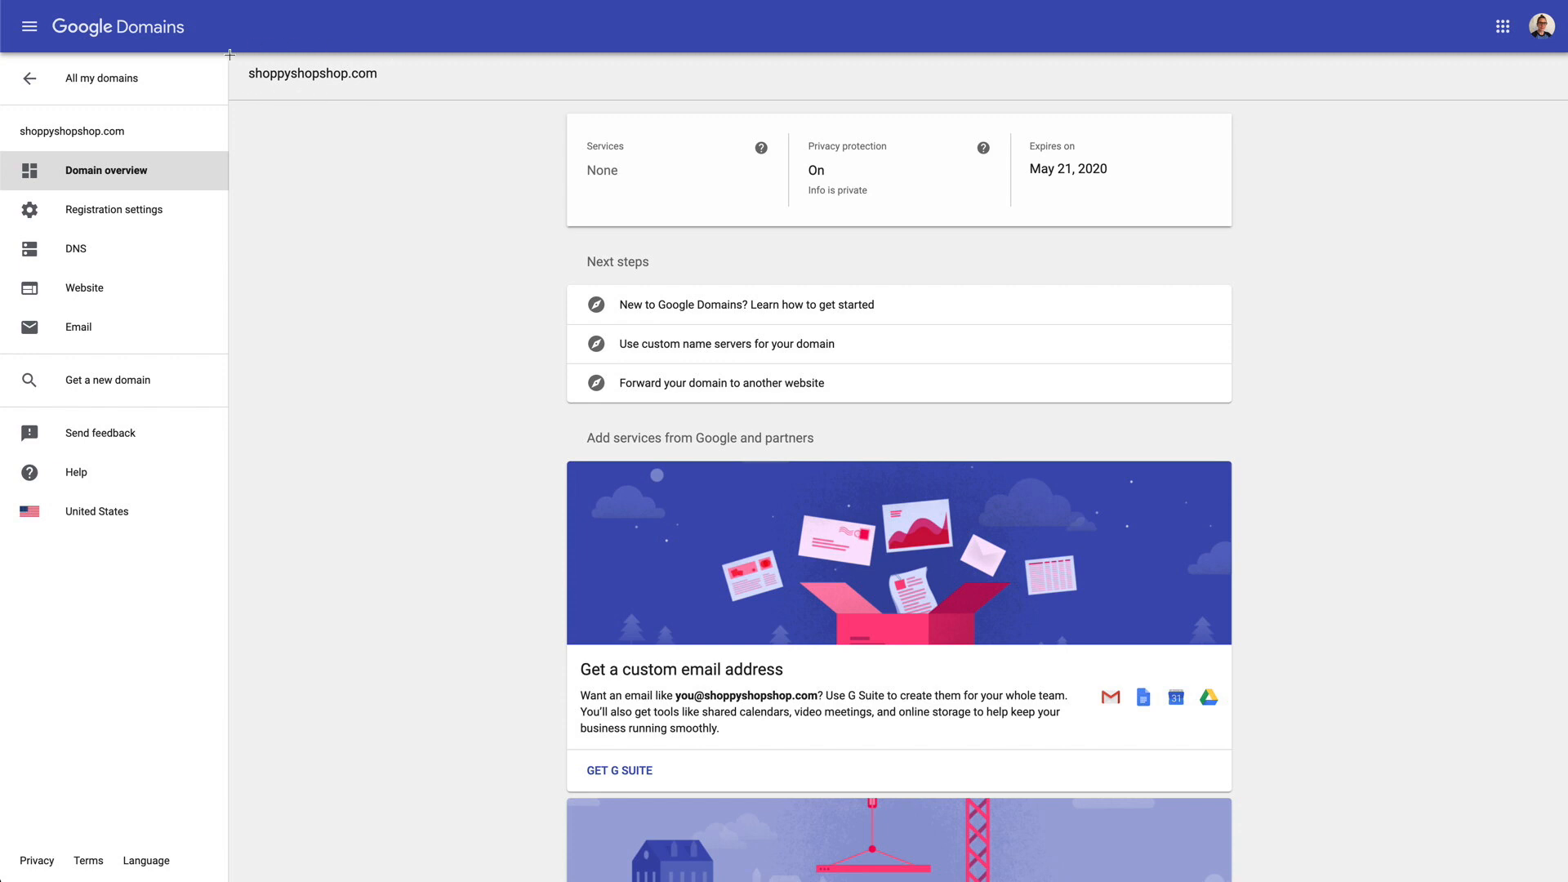
pyautogui.click(78, 253)
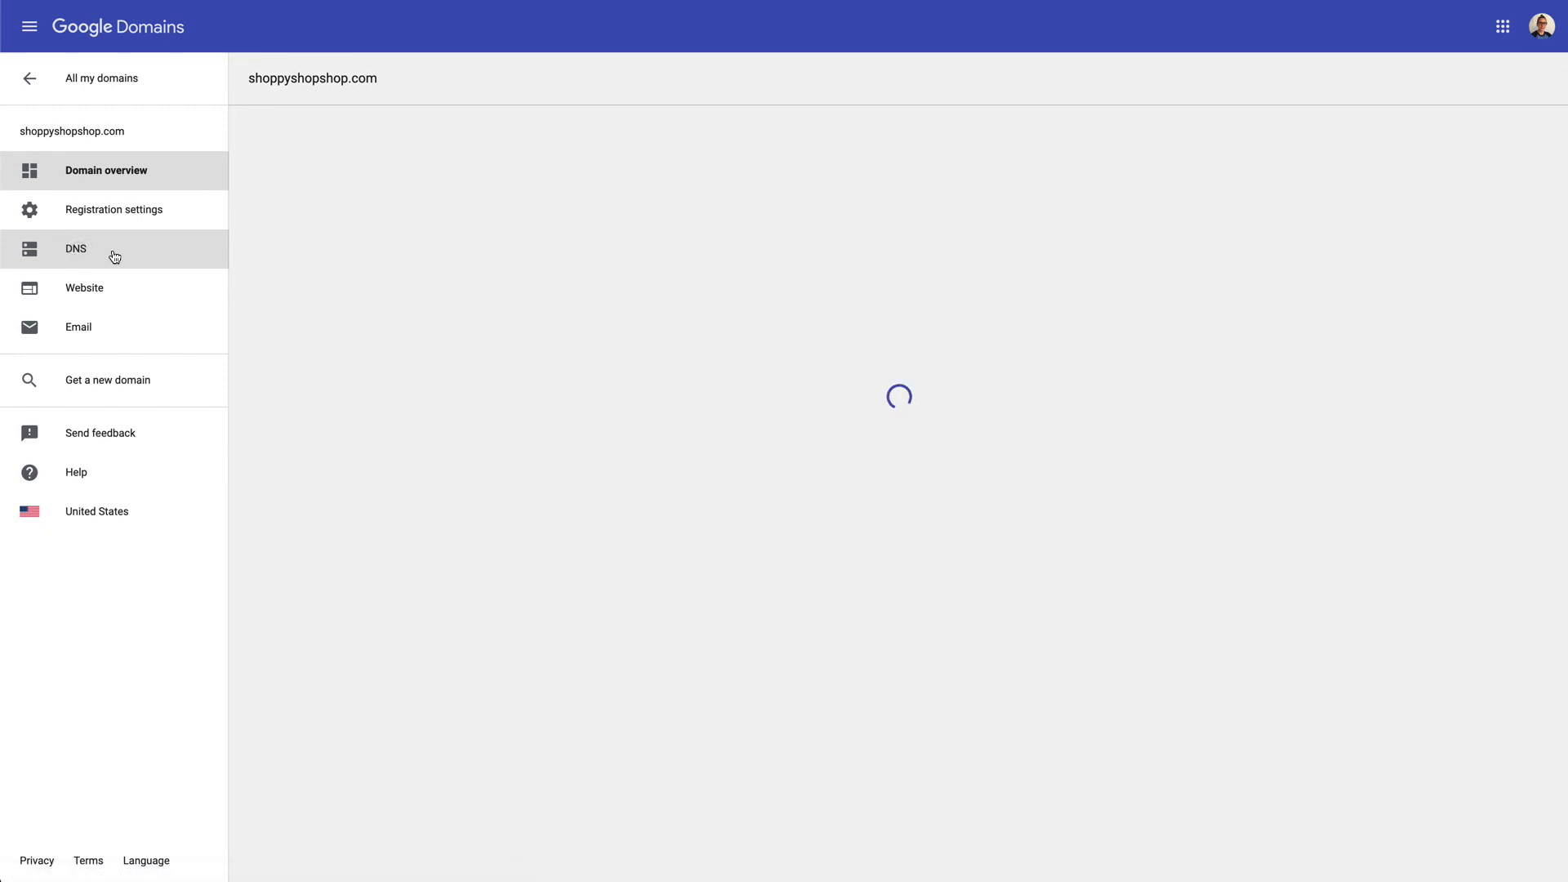
pyautogui.scroll(-5, 405, 279)
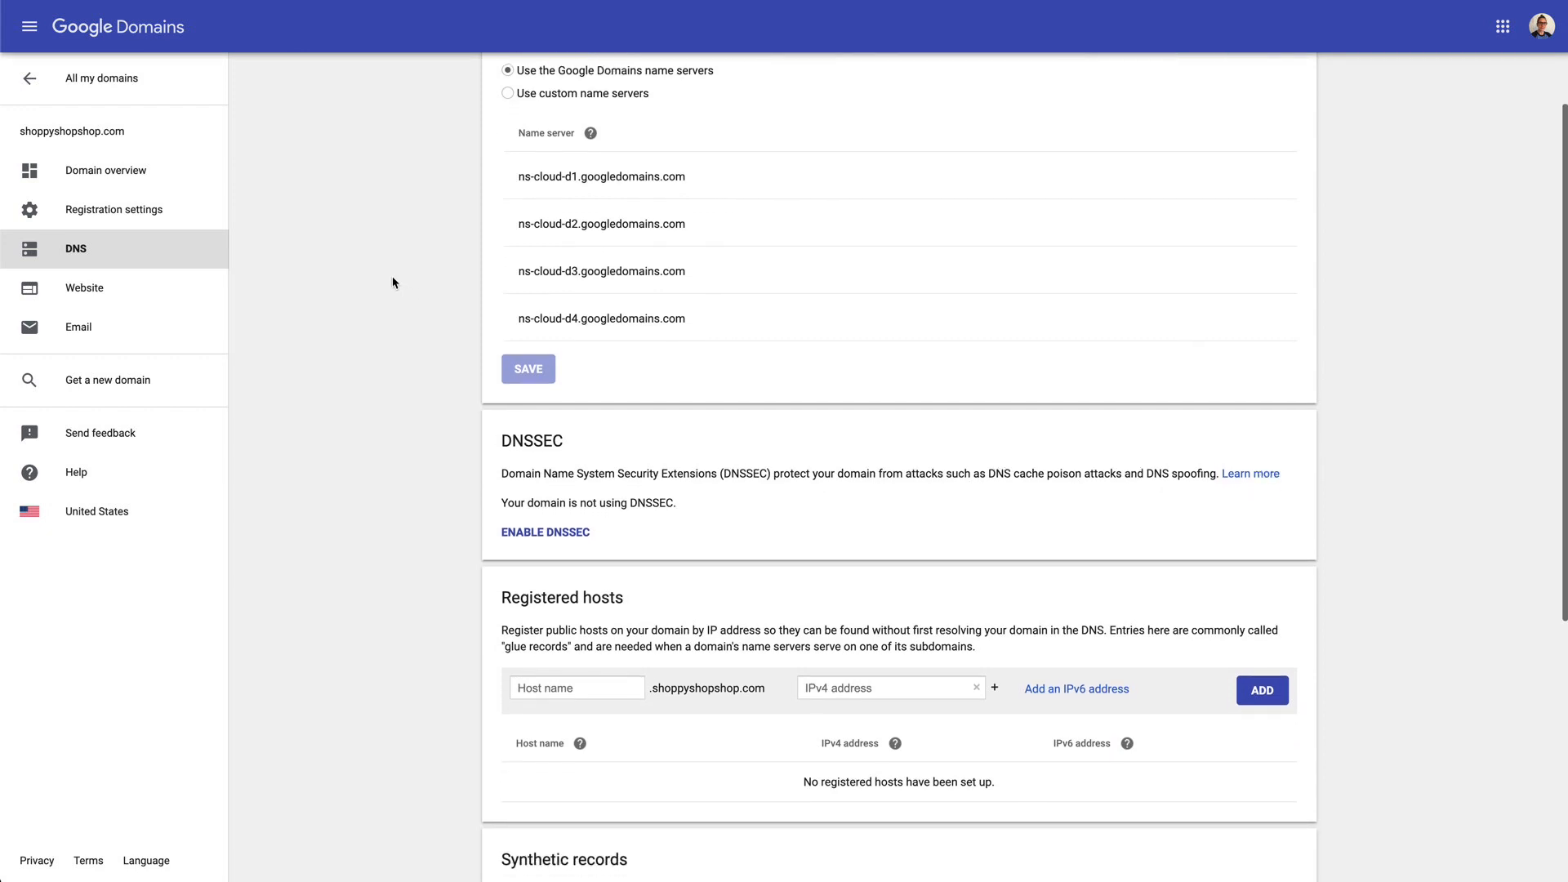
pyautogui.scroll(-4, 392, 277)
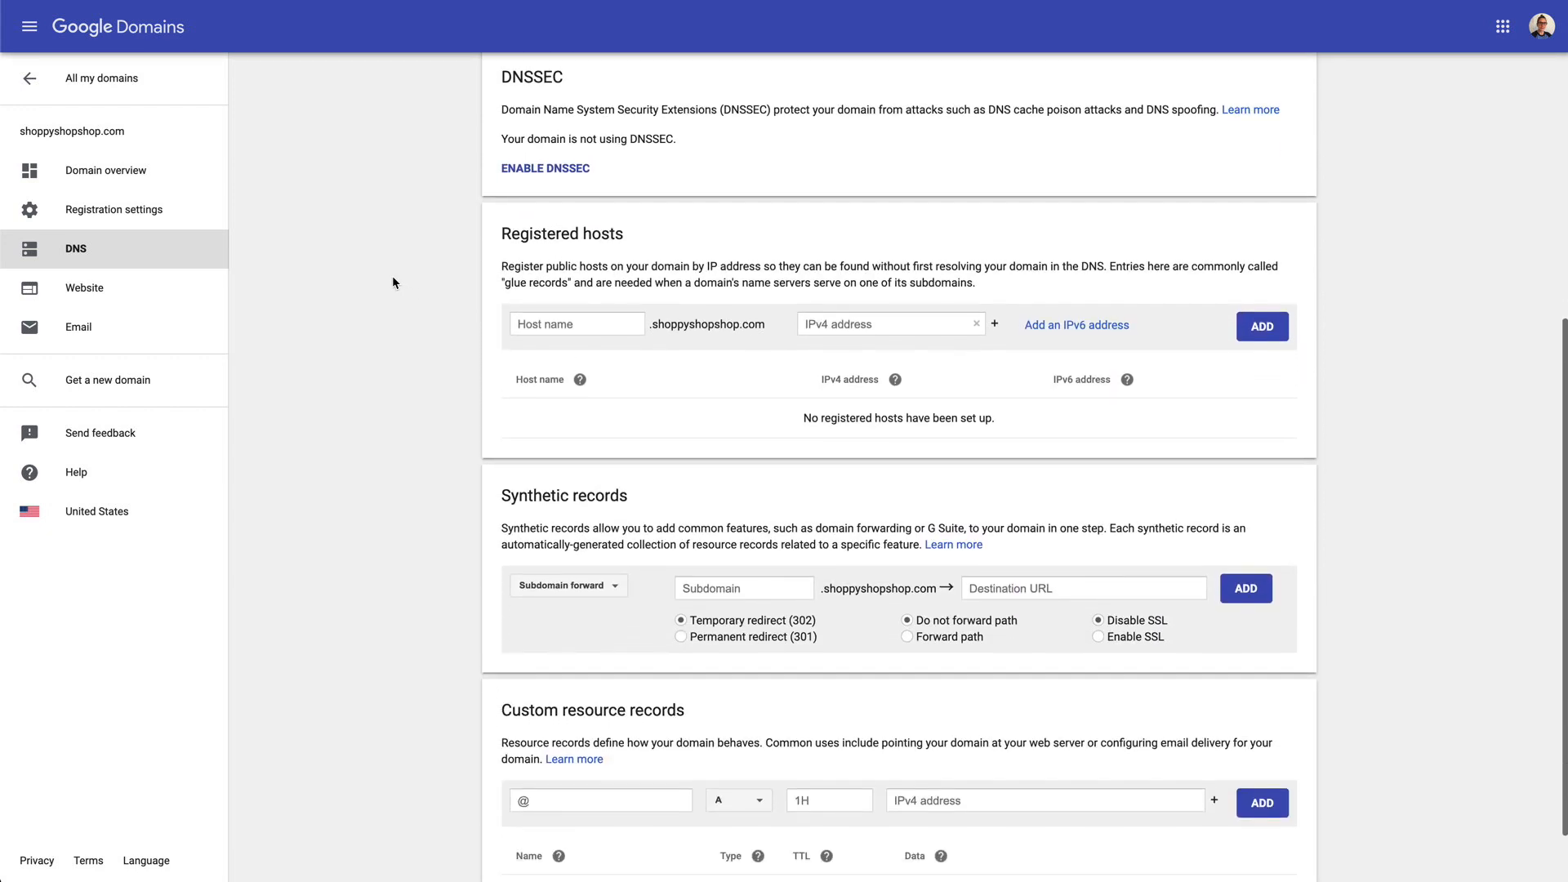
pyautogui.scroll(-1, 392, 282)
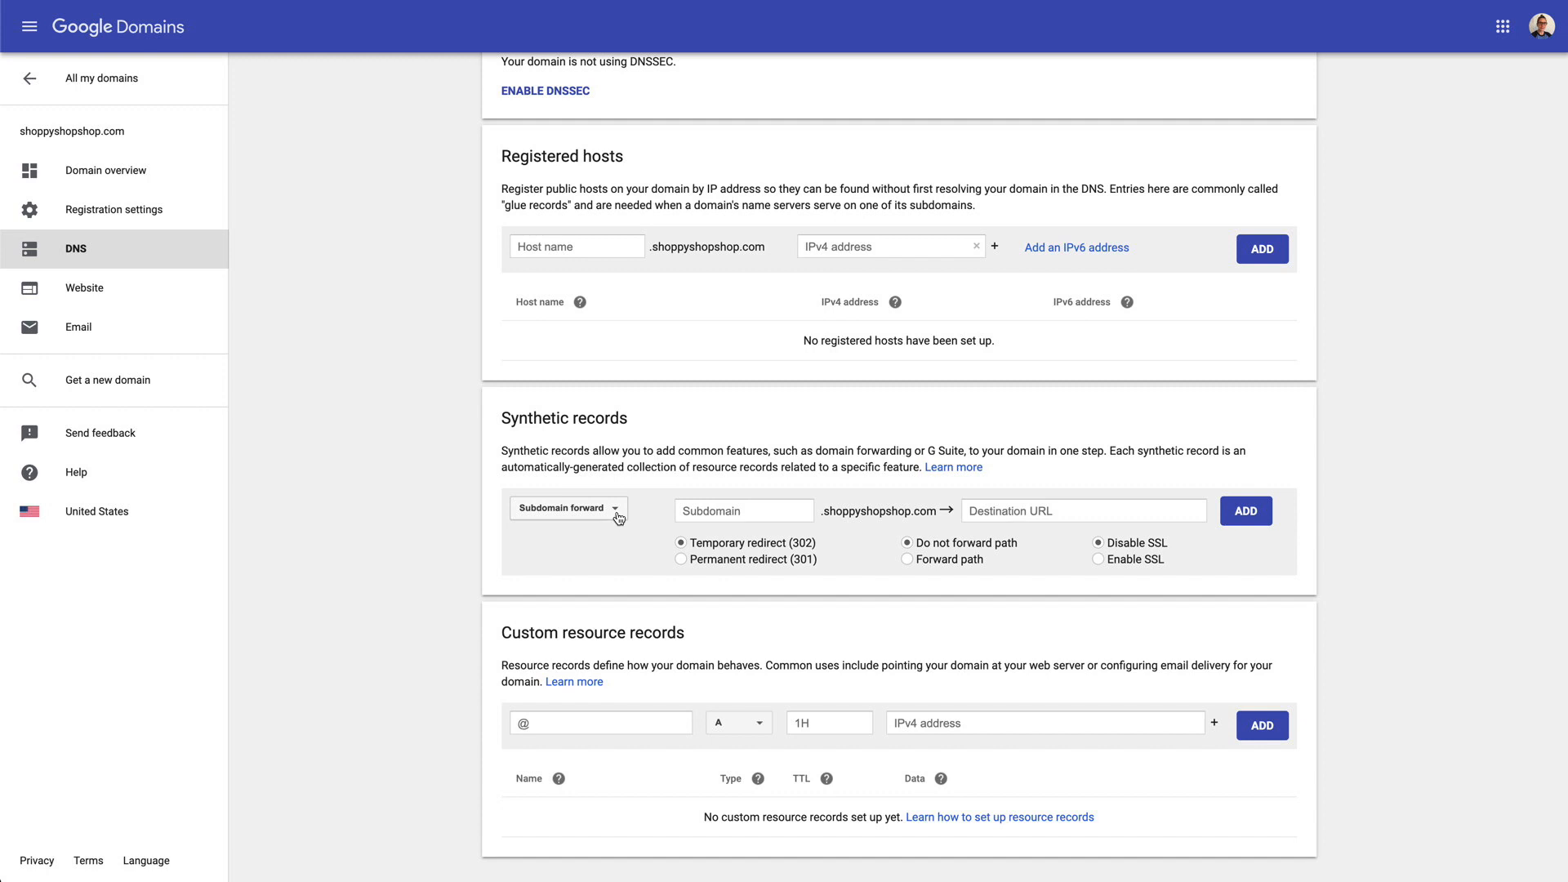
pyautogui.click(716, 513)
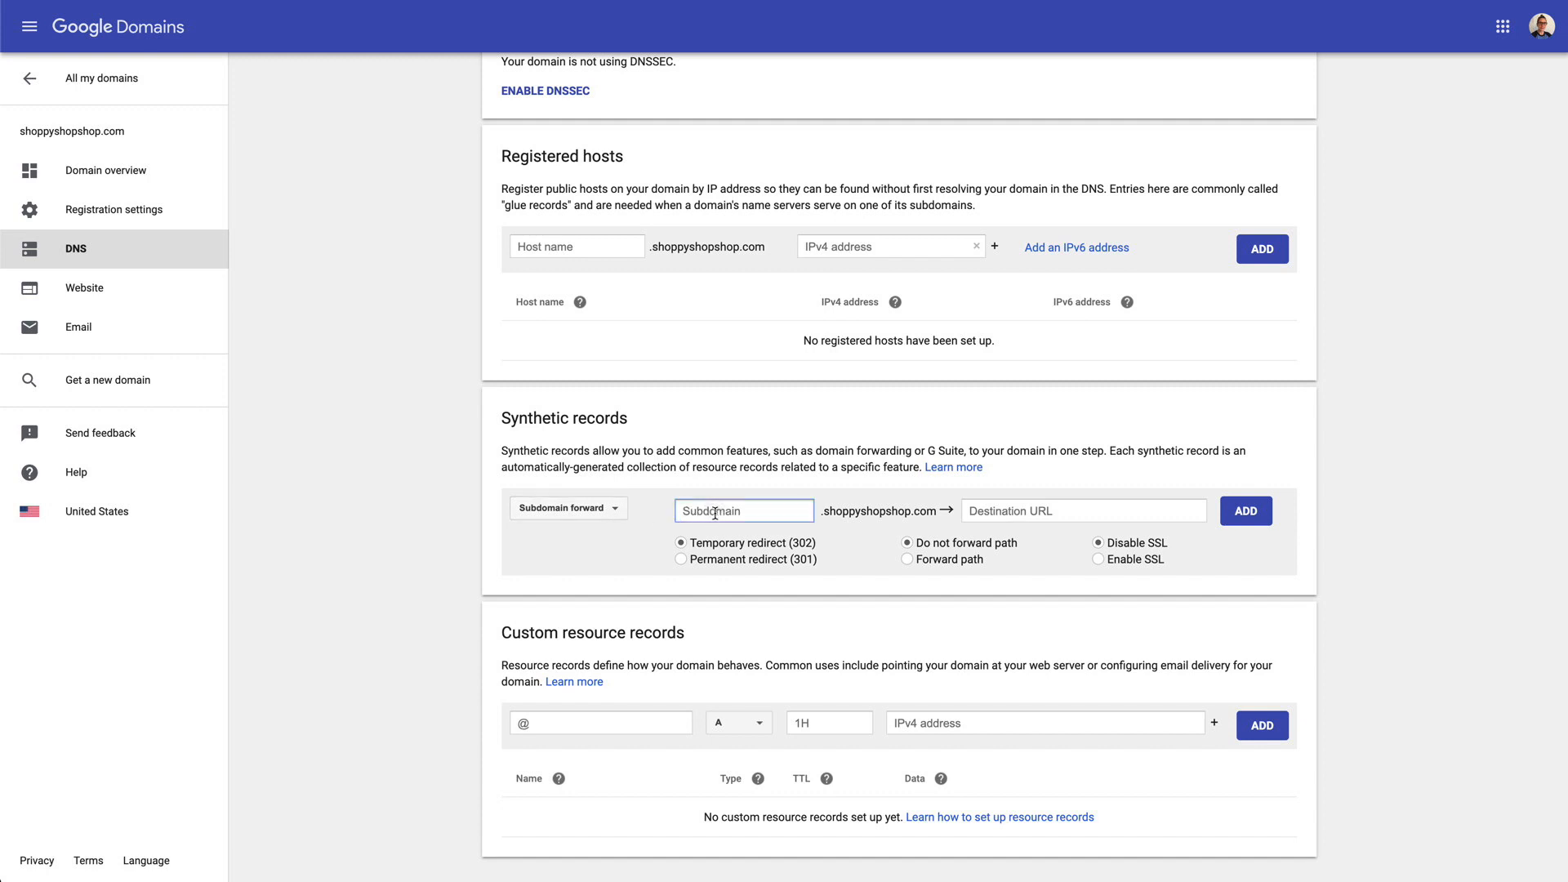
pyautogui.write('@')
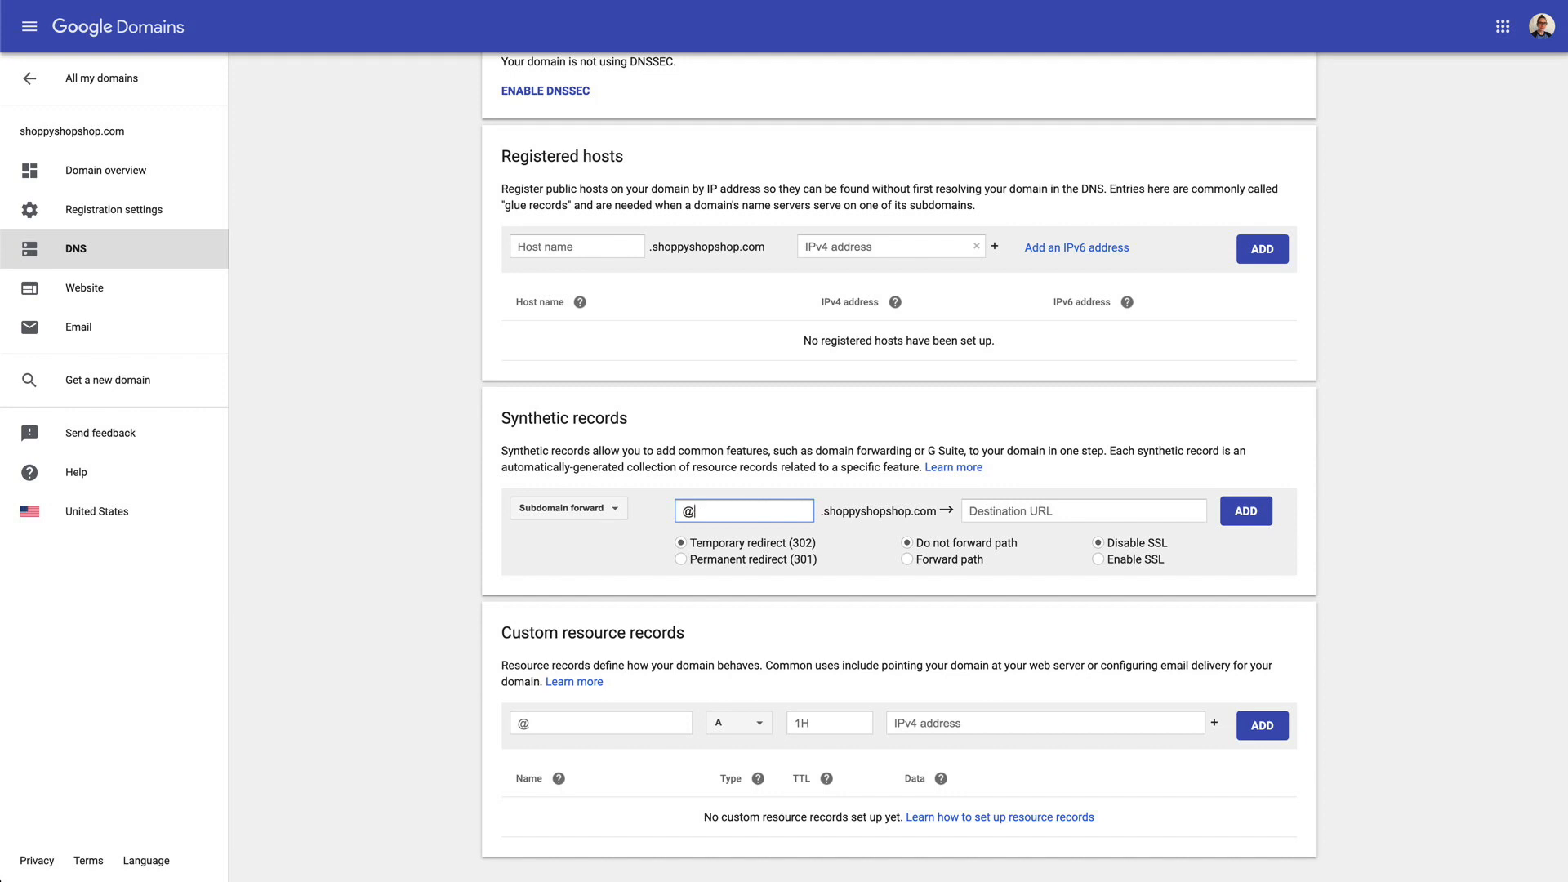
pyautogui.click(999, 512)
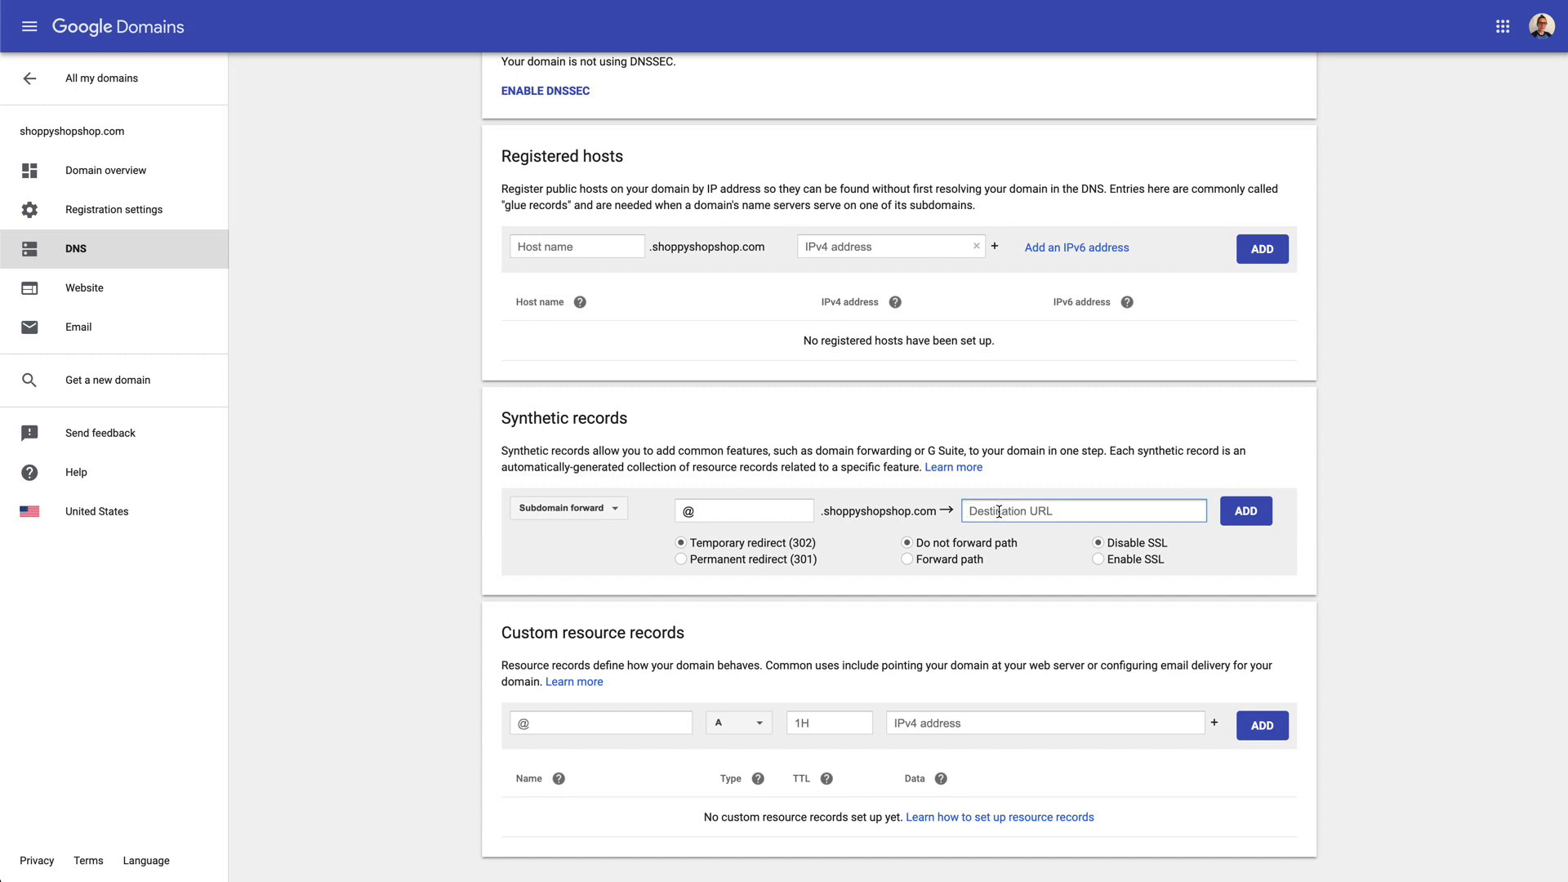
pyautogui.write('www.shoppyshopshop.com')
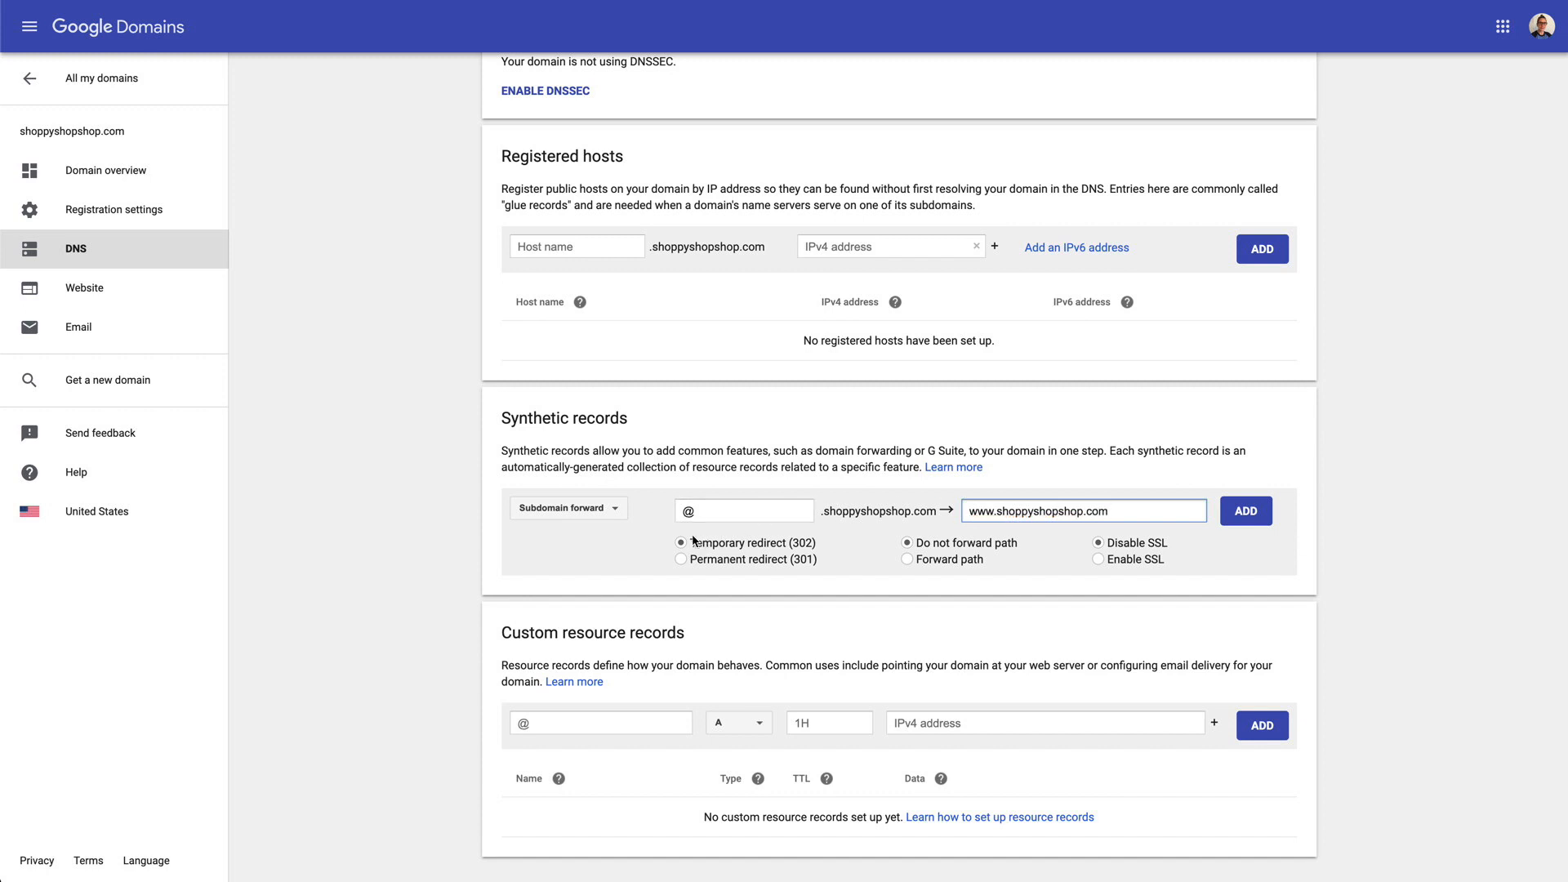
pyautogui.click(681, 560)
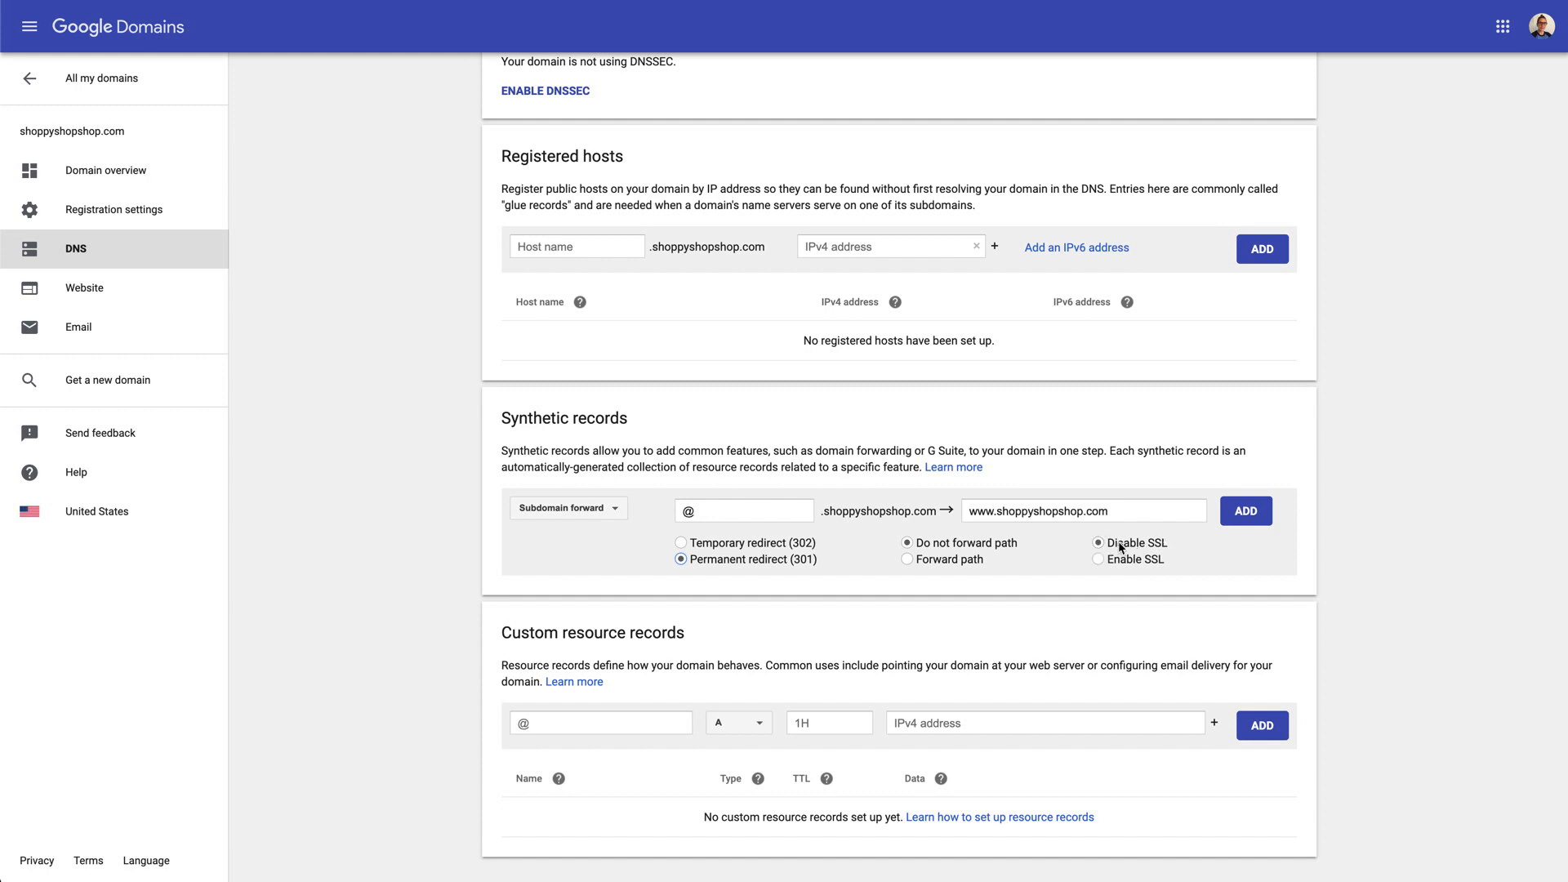
pyautogui.click(1245, 513)
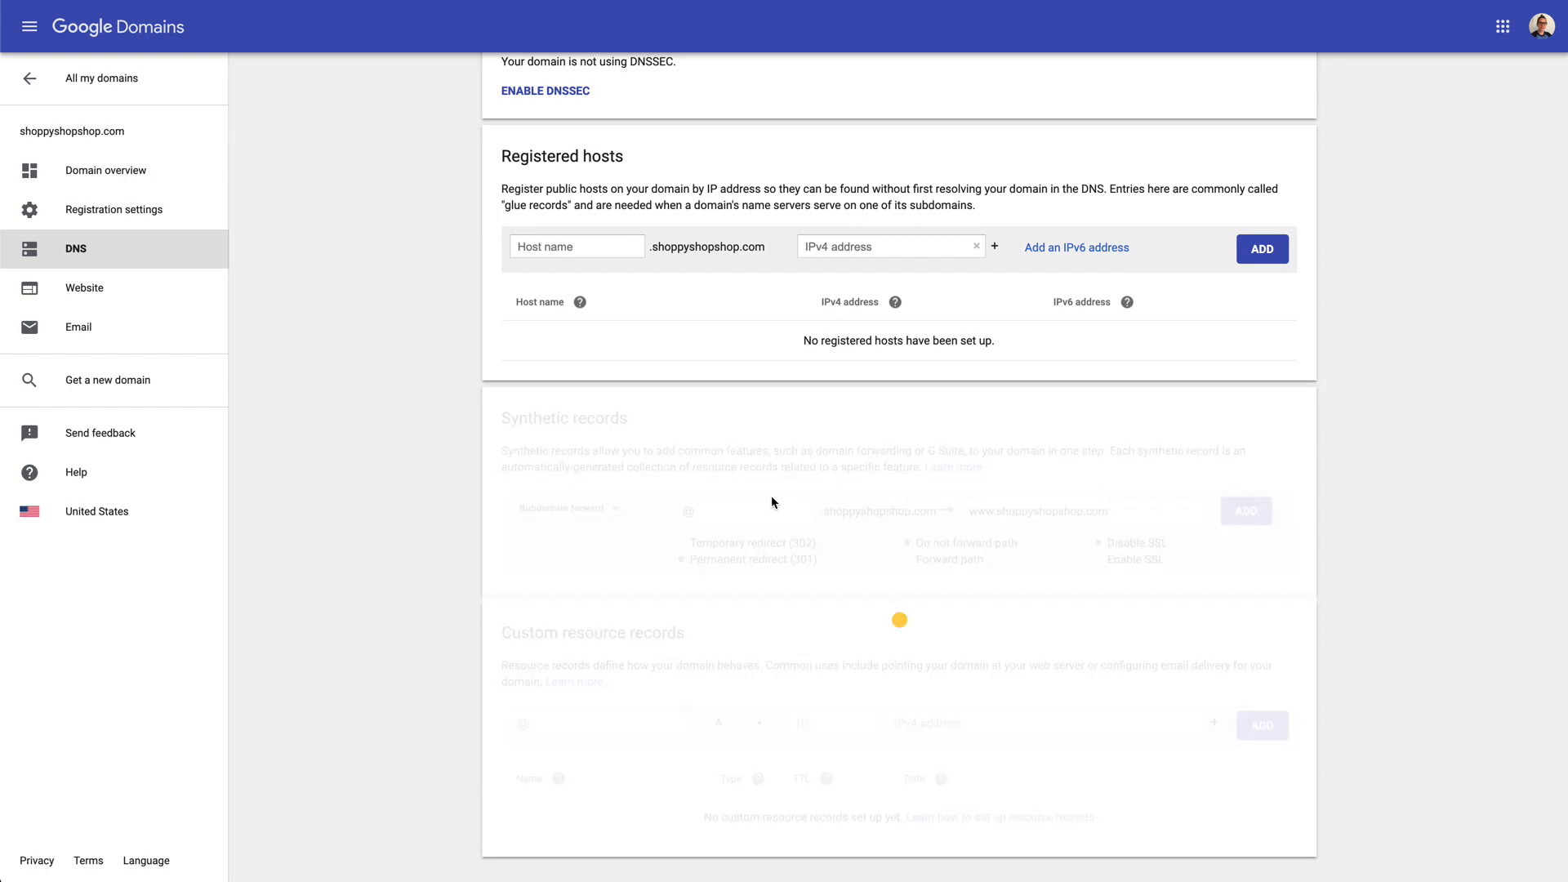
# - Add a custom CNAME resource record named www that points to shoppyshopshop.bigcartel.com
pyautogui.scroll(-1, 693, 507)
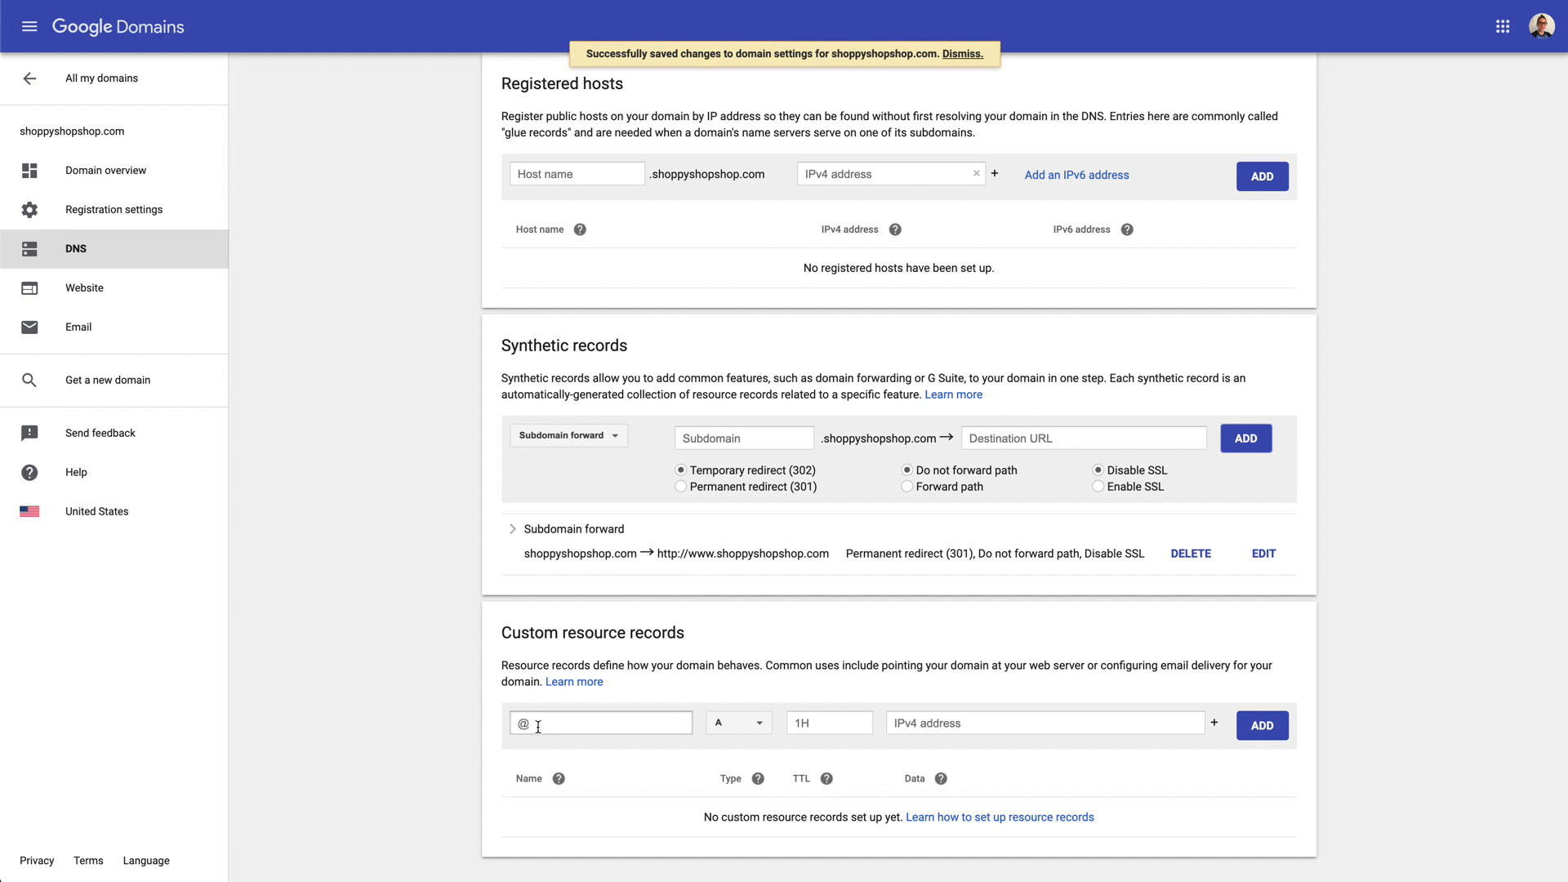
pyautogui.click(563, 724)
pyautogui.write('www')
pyautogui.click(761, 725)
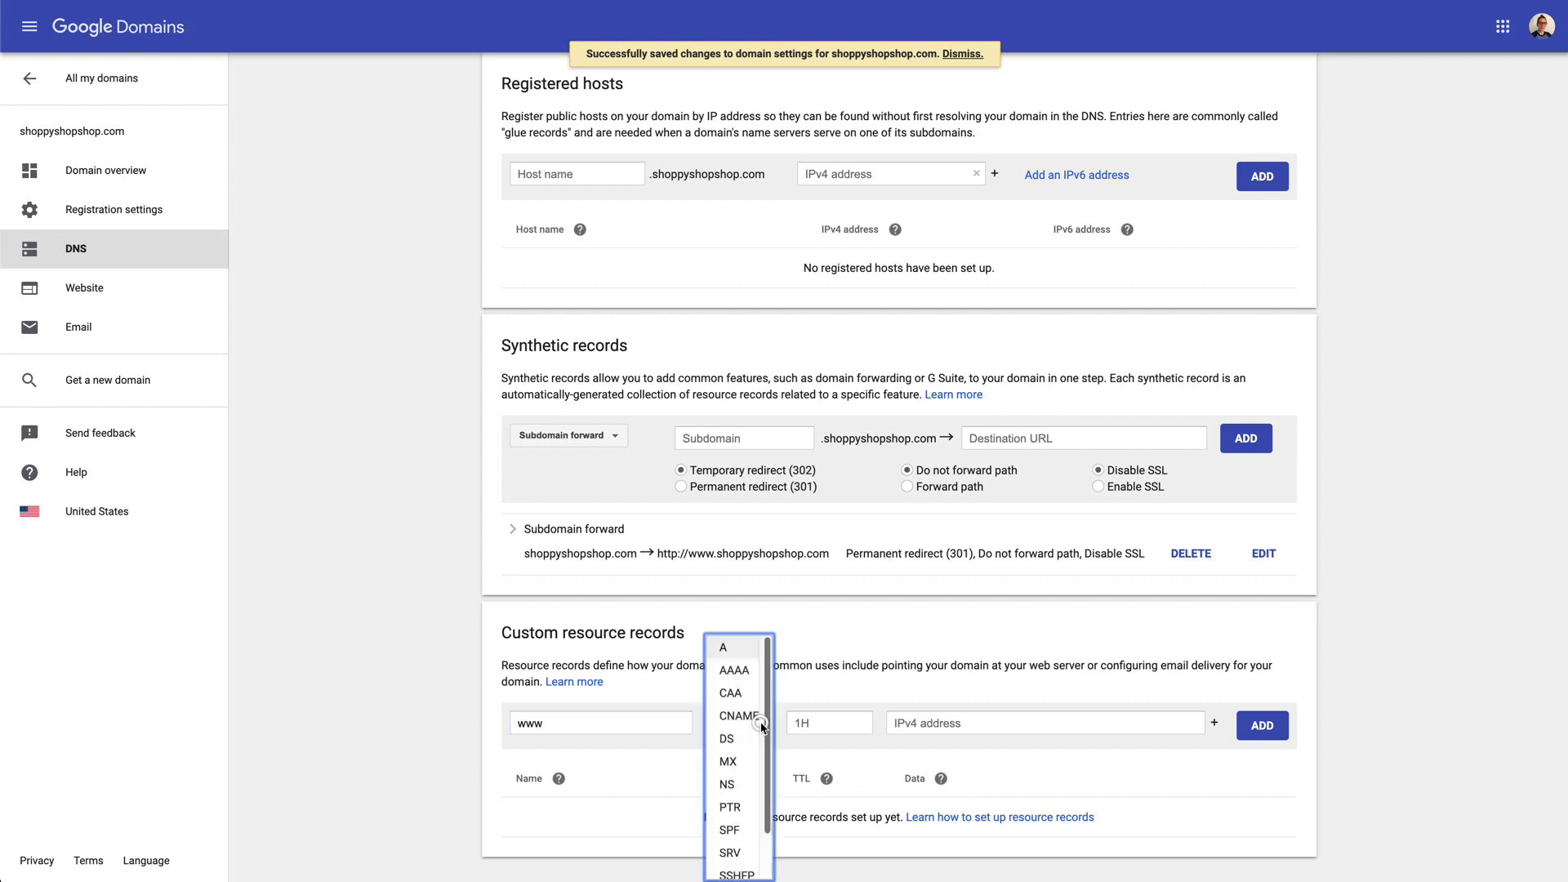
pyautogui.click(740, 716)
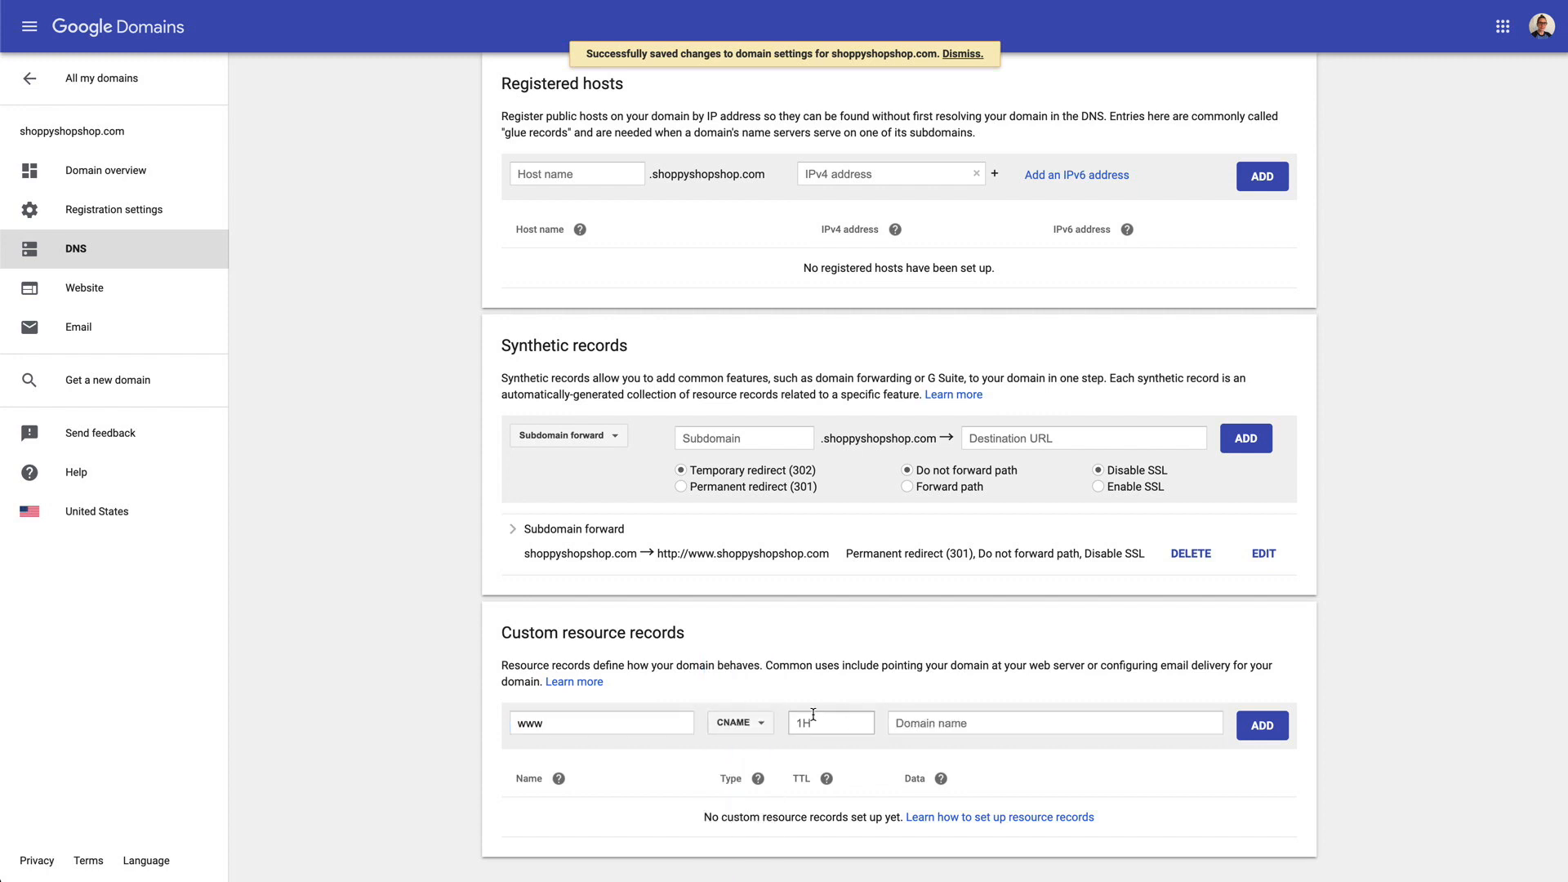
pyautogui.click(909, 725)
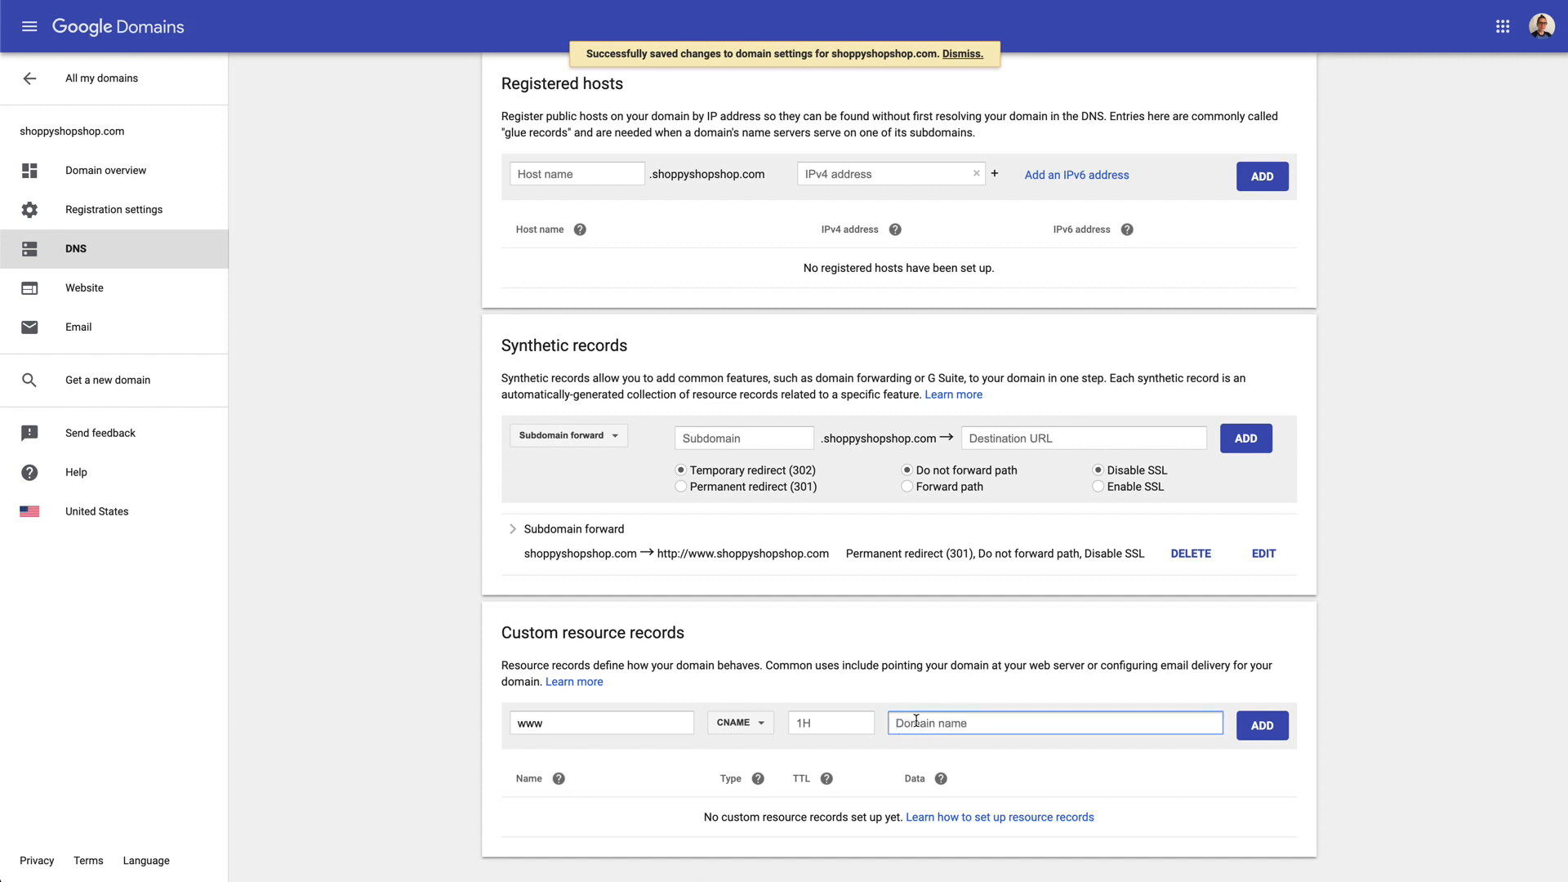
pyautogui.write('shoppyshopshop.')
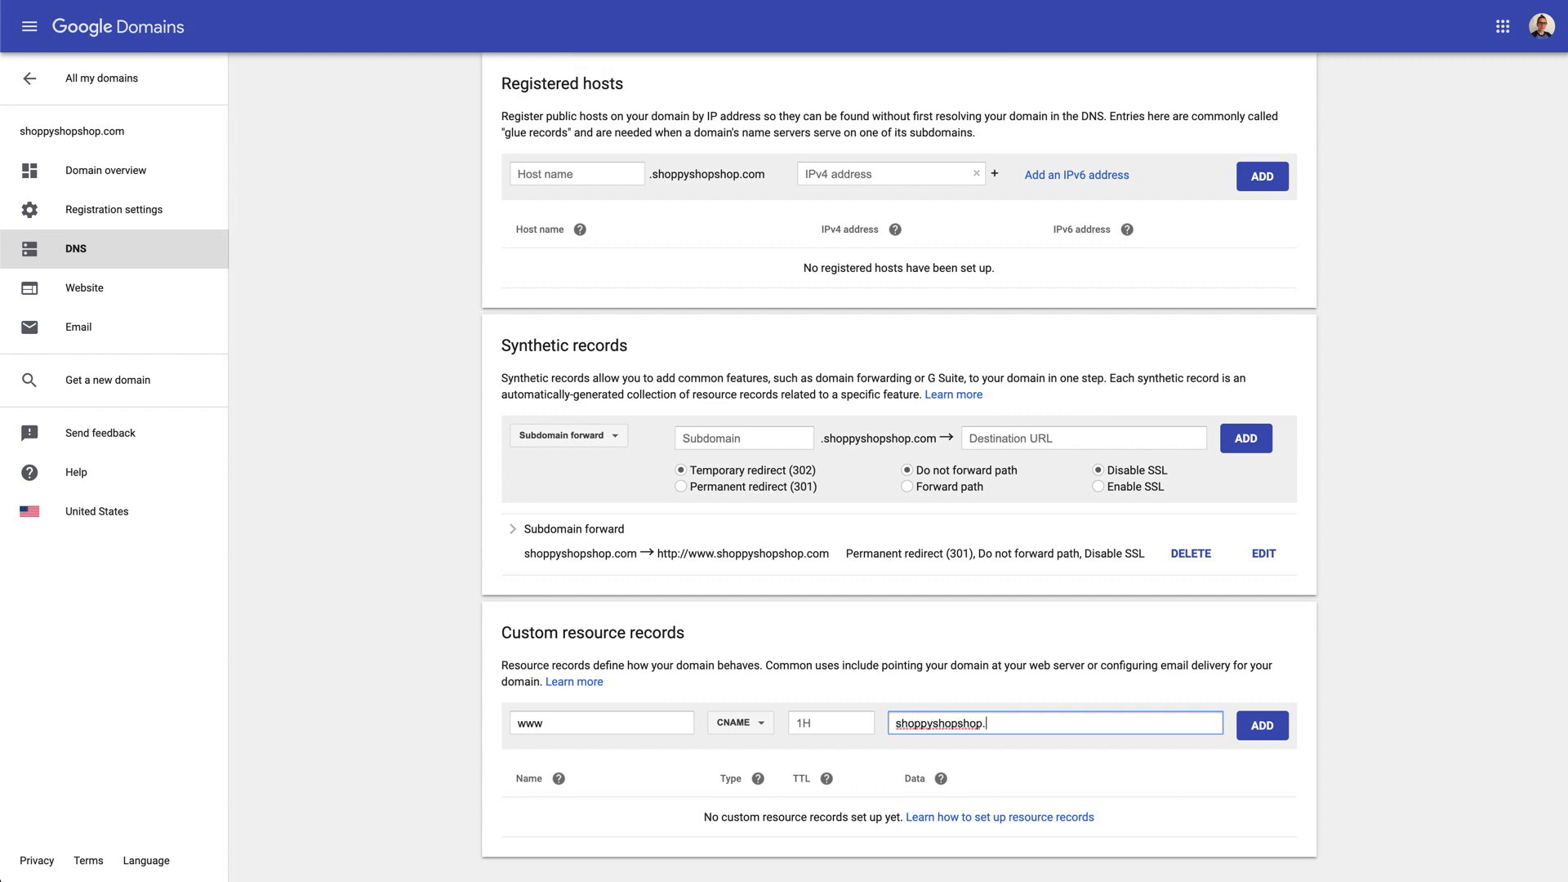
pyautogui.write('bigcartel.com')
pyautogui.click(1258, 732)
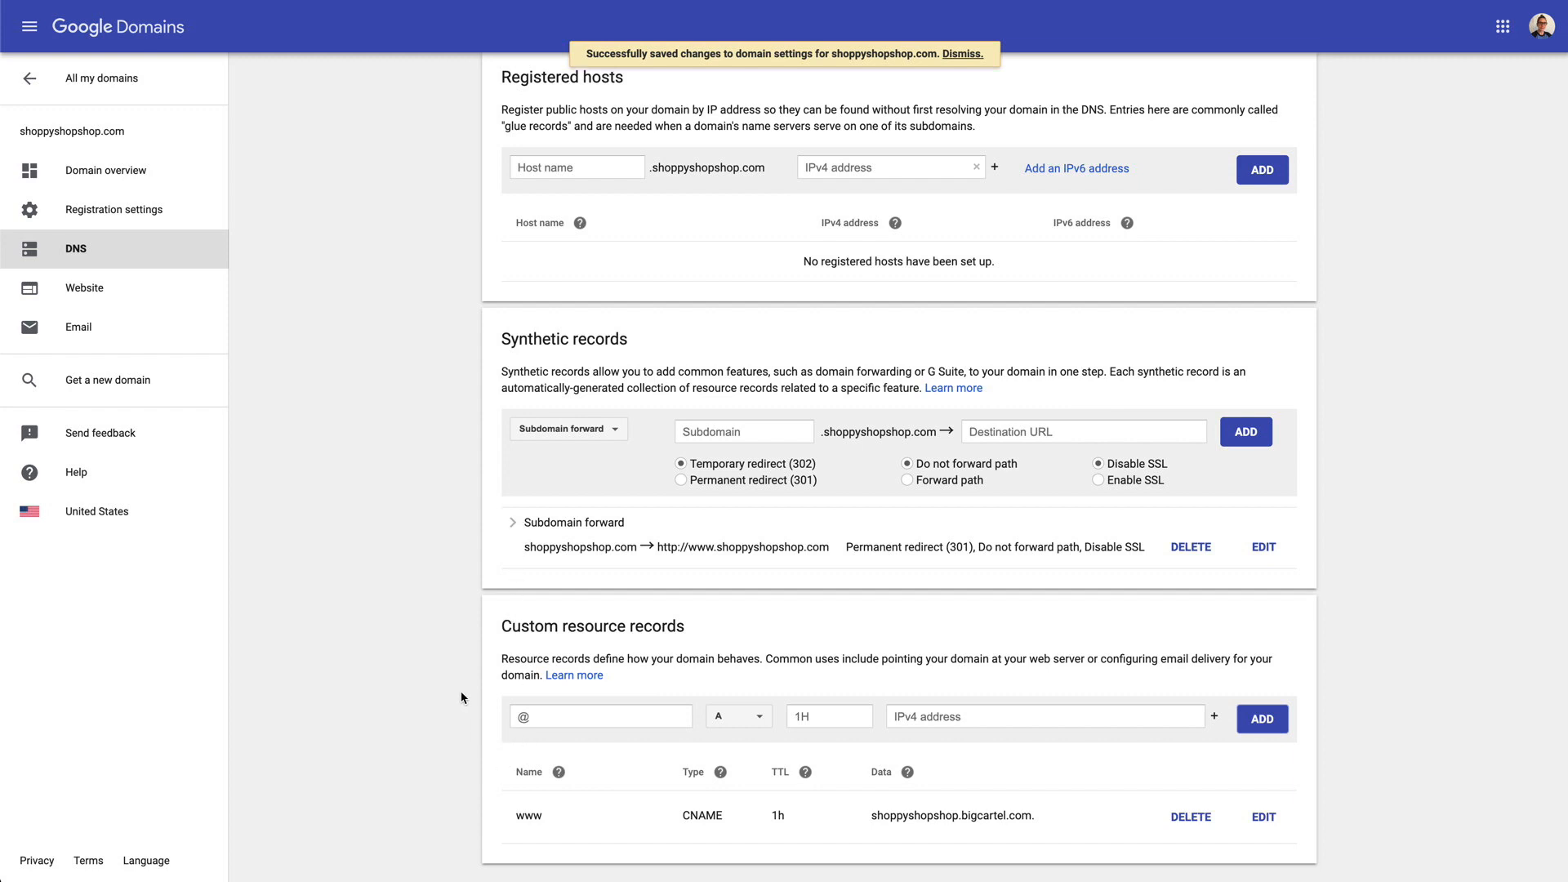
pyautogui.scroll(-1, 461, 691)
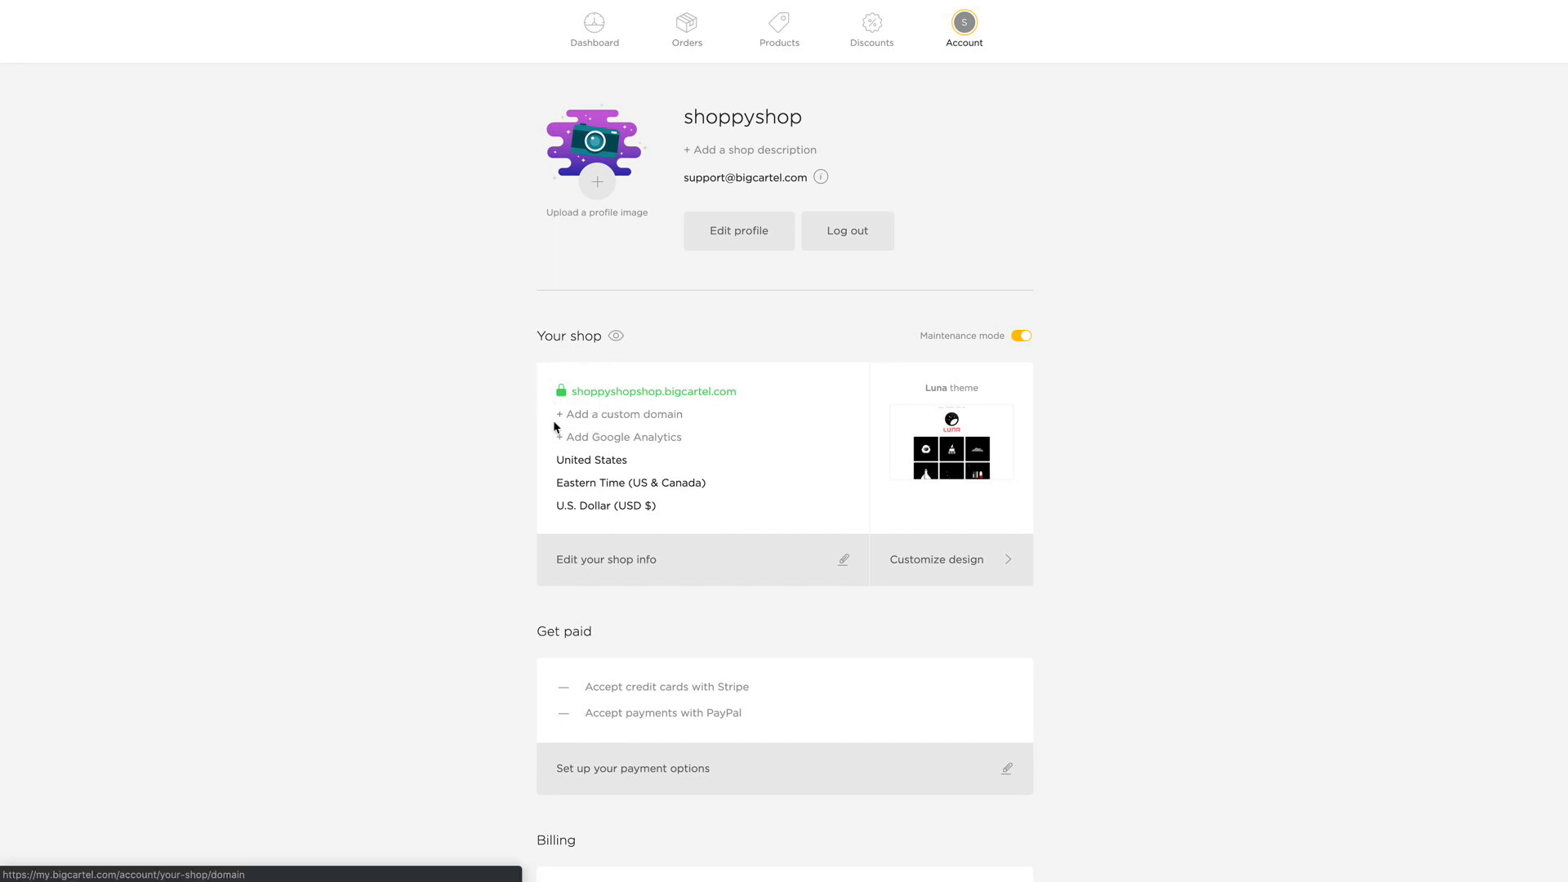
pyautogui.click(615, 561)
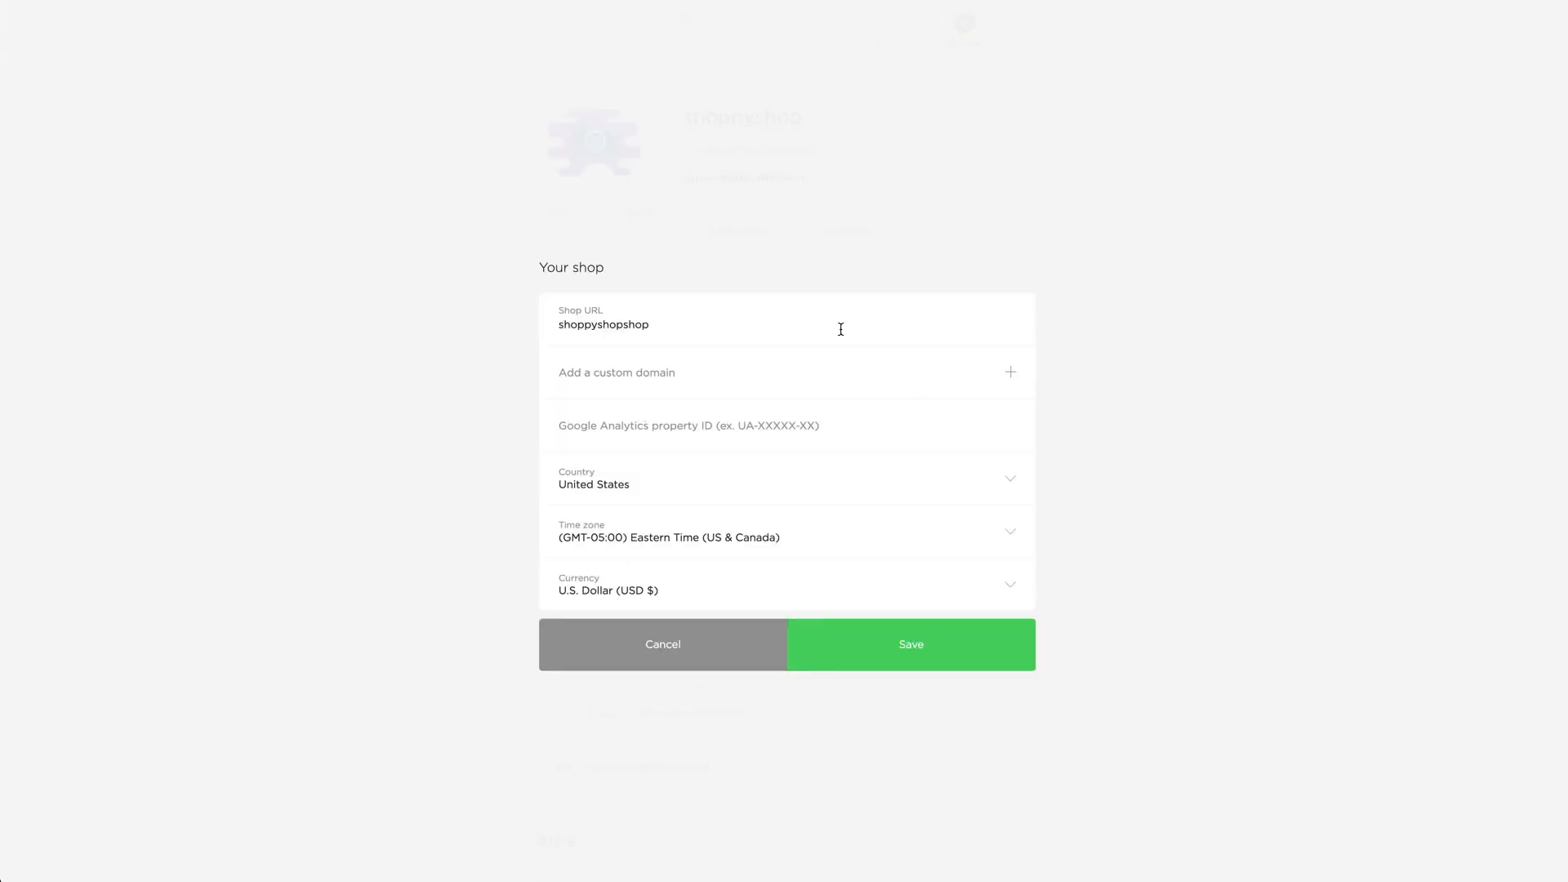
pyautogui.click(1013, 375)
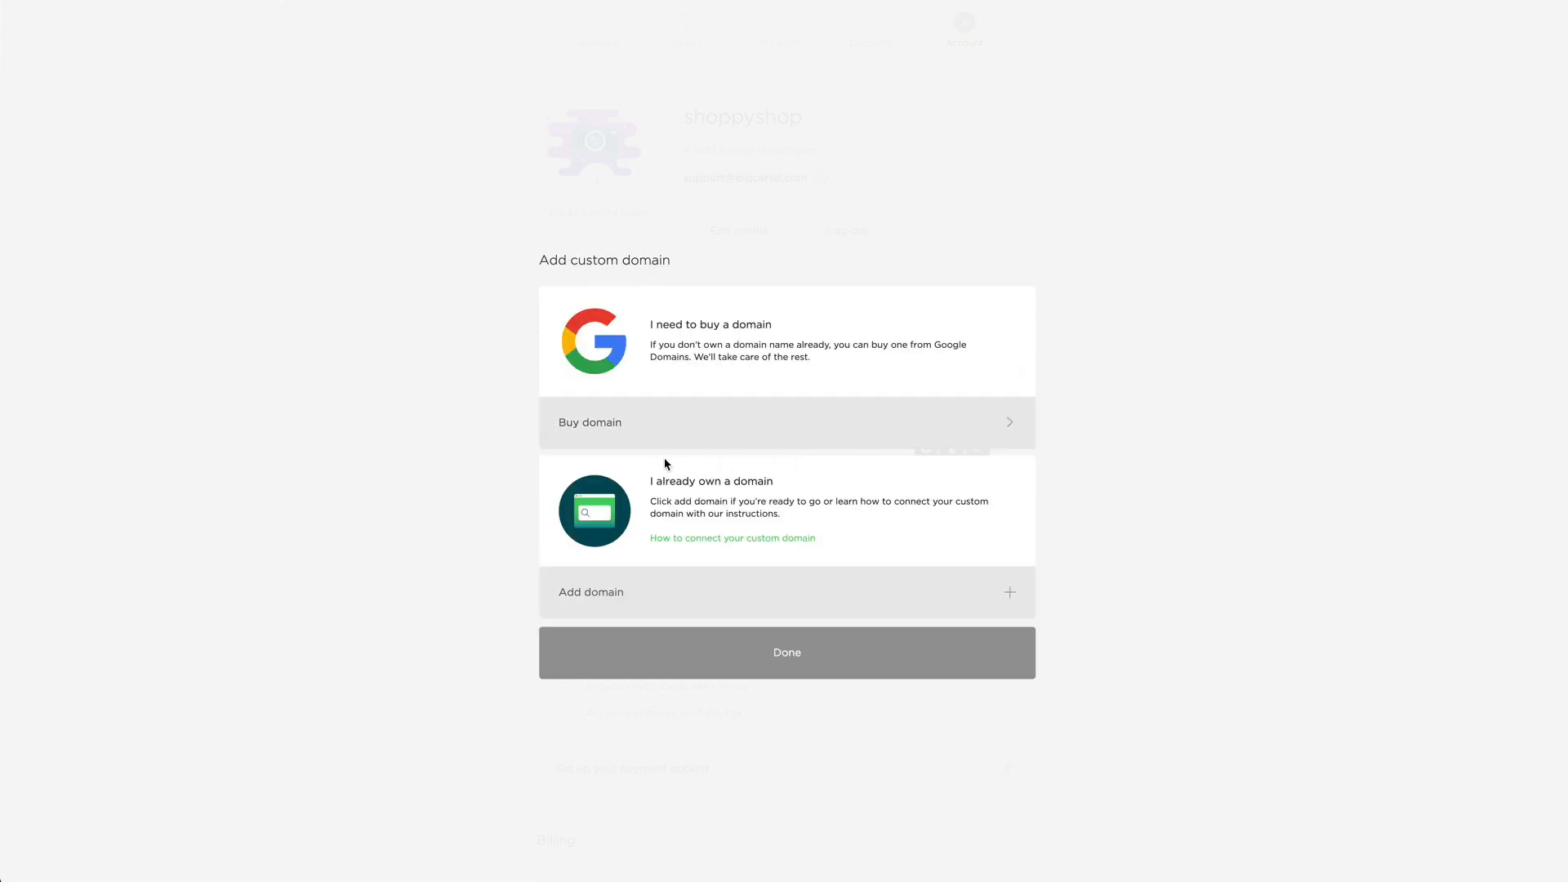
pyautogui.click(630, 606)
pyautogui.click(631, 509)
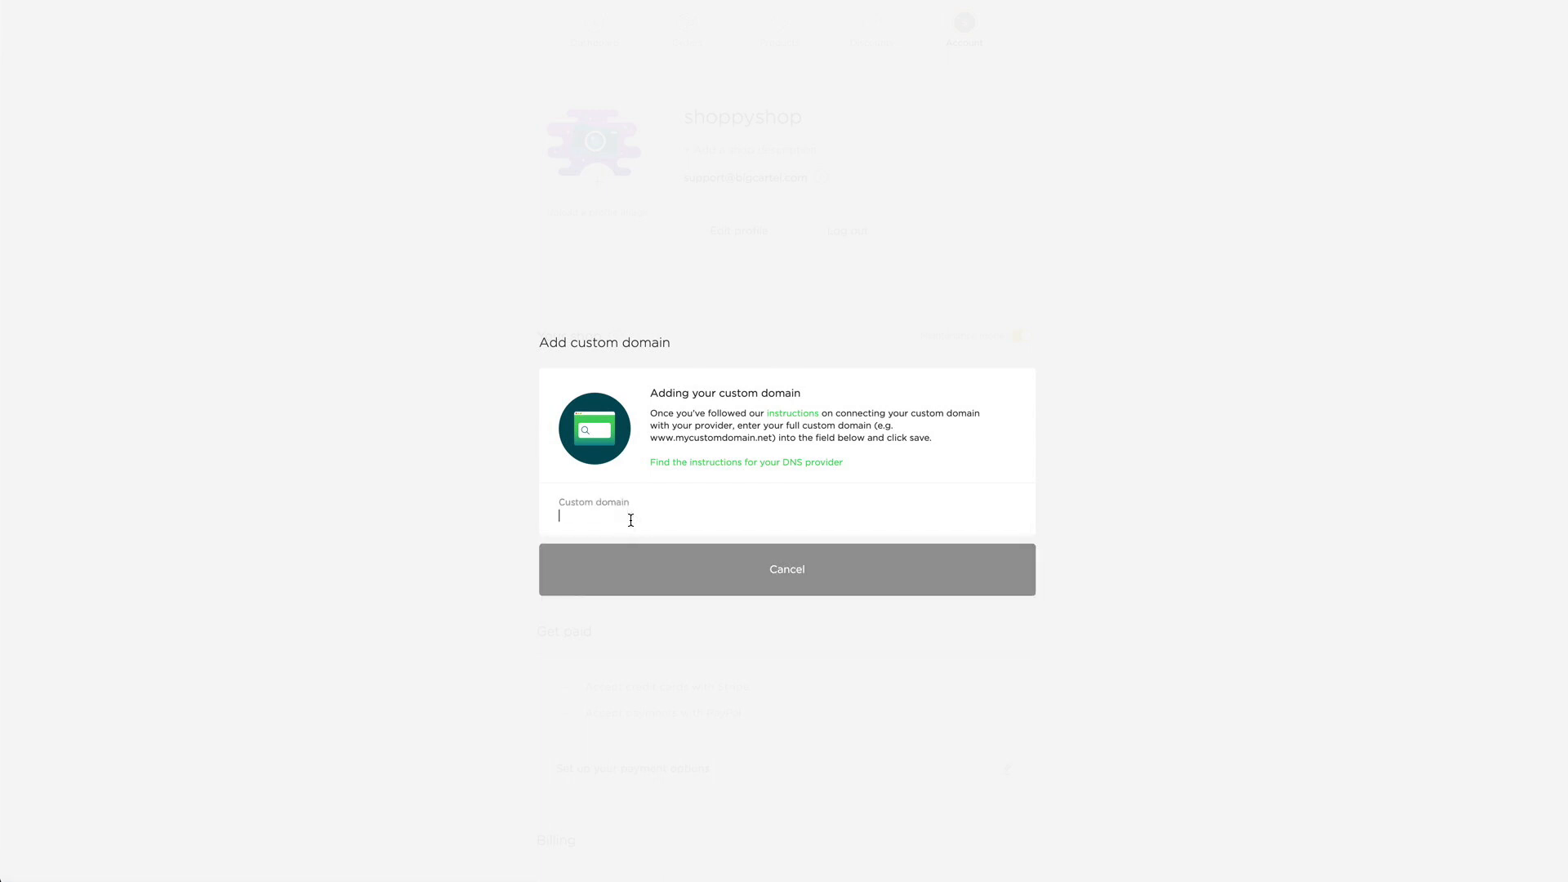
pyautogui.write('www.')
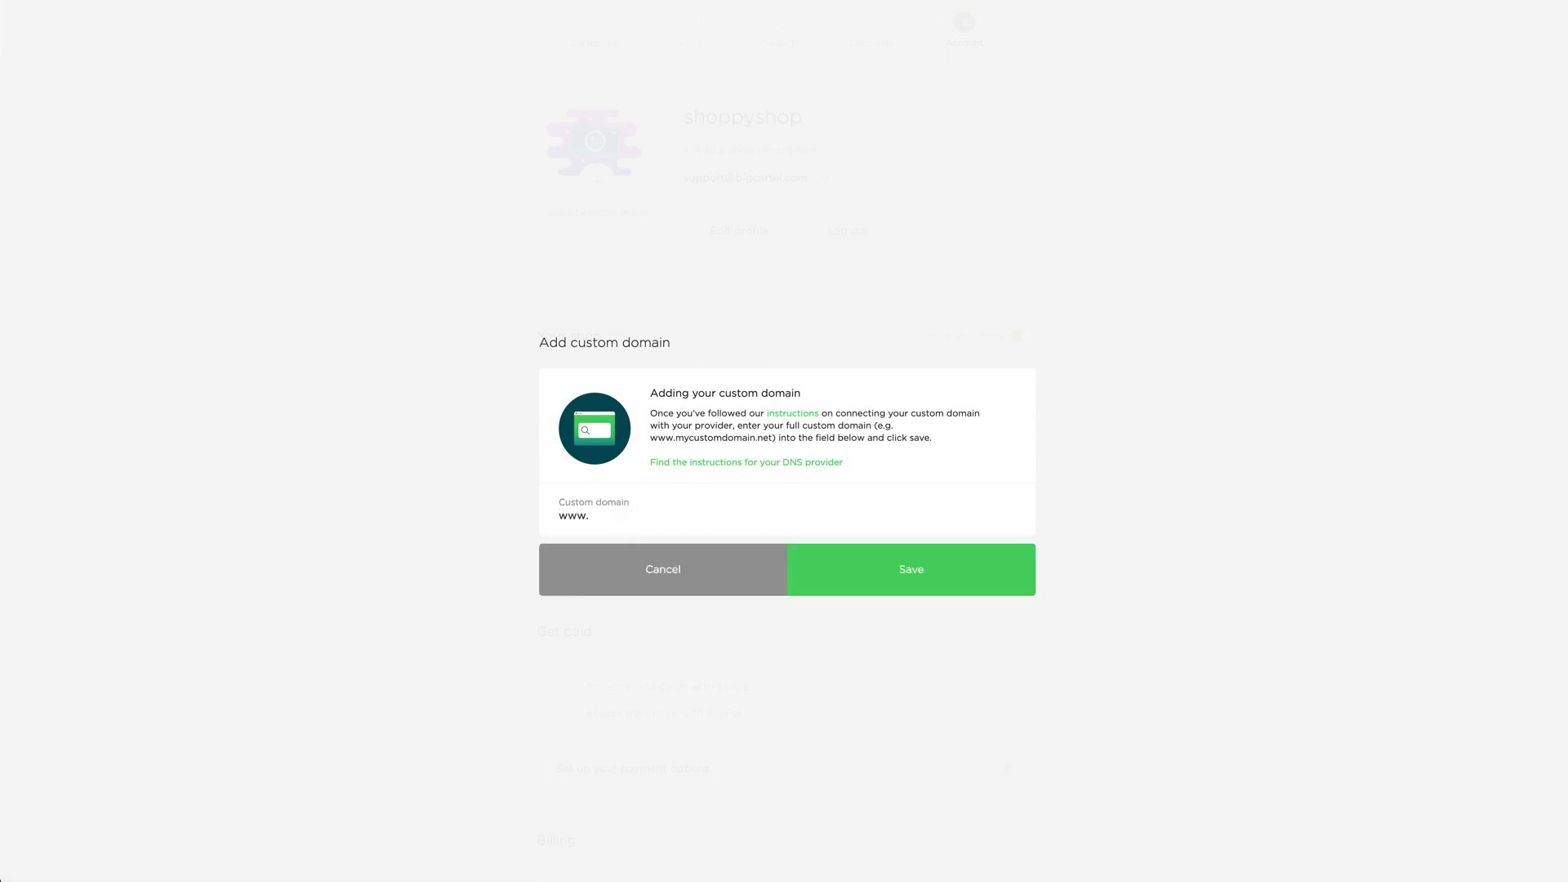
pyautogui.write('shoppyshopshop.com')
pyautogui.click(919, 587)
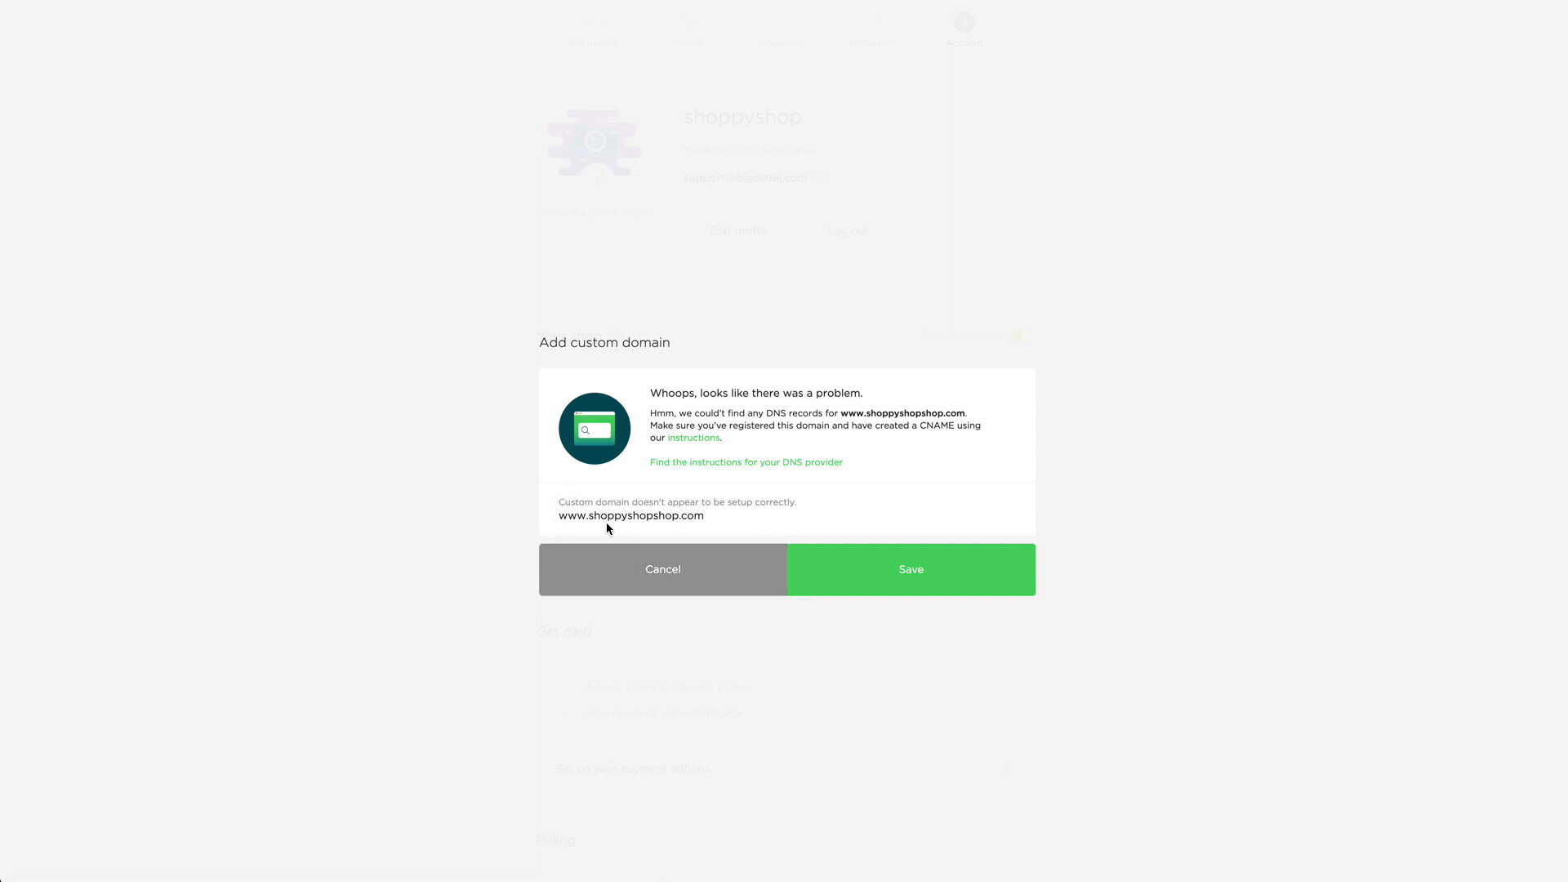
pyautogui.click(663, 566)
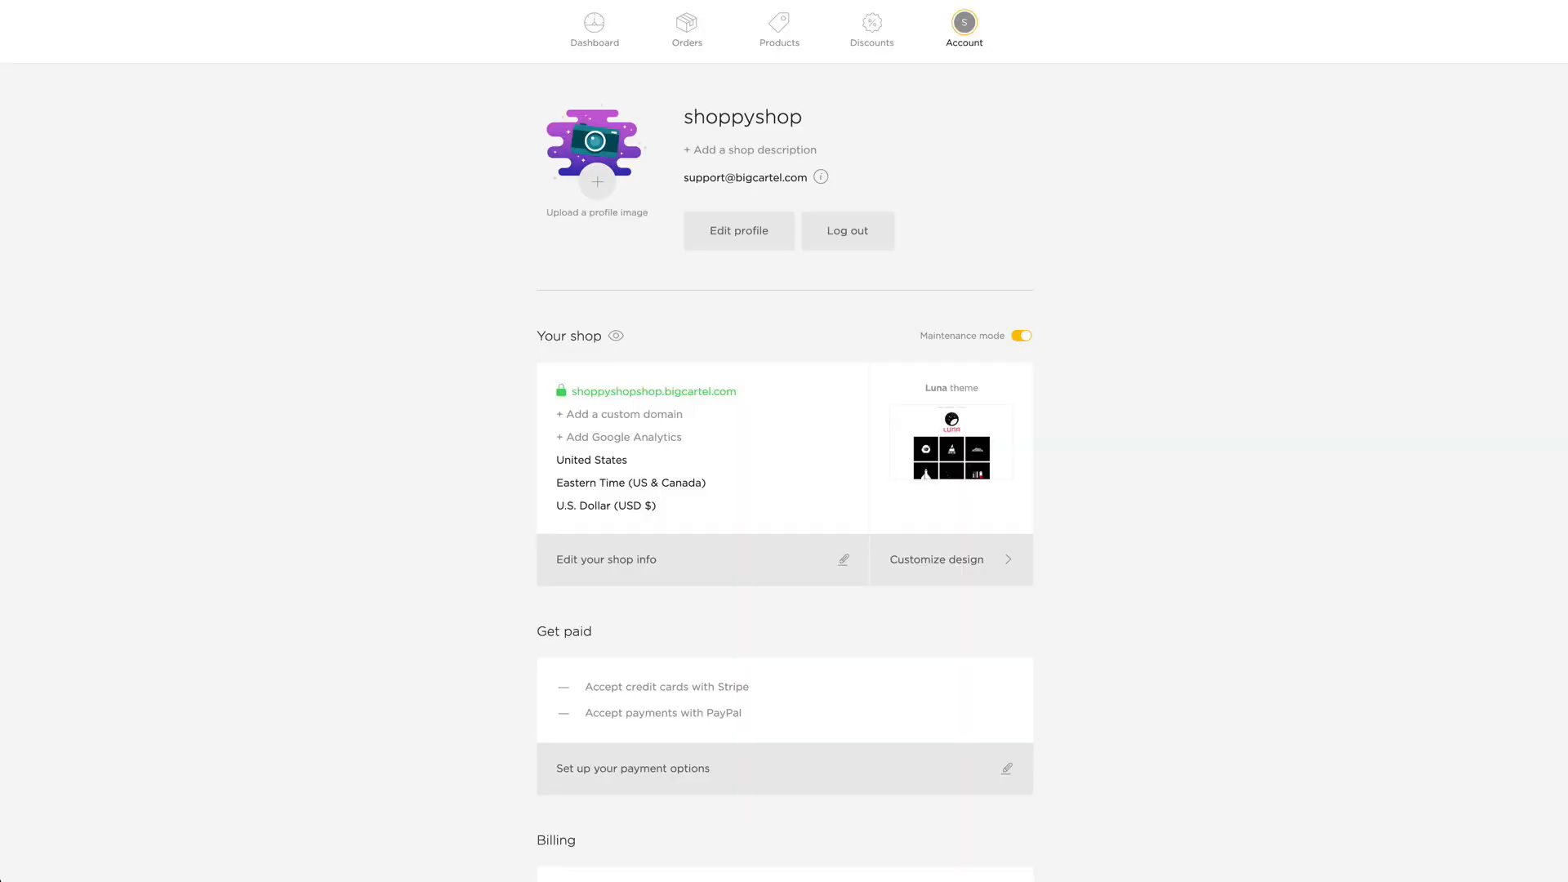
pyautogui.click(623, 562)
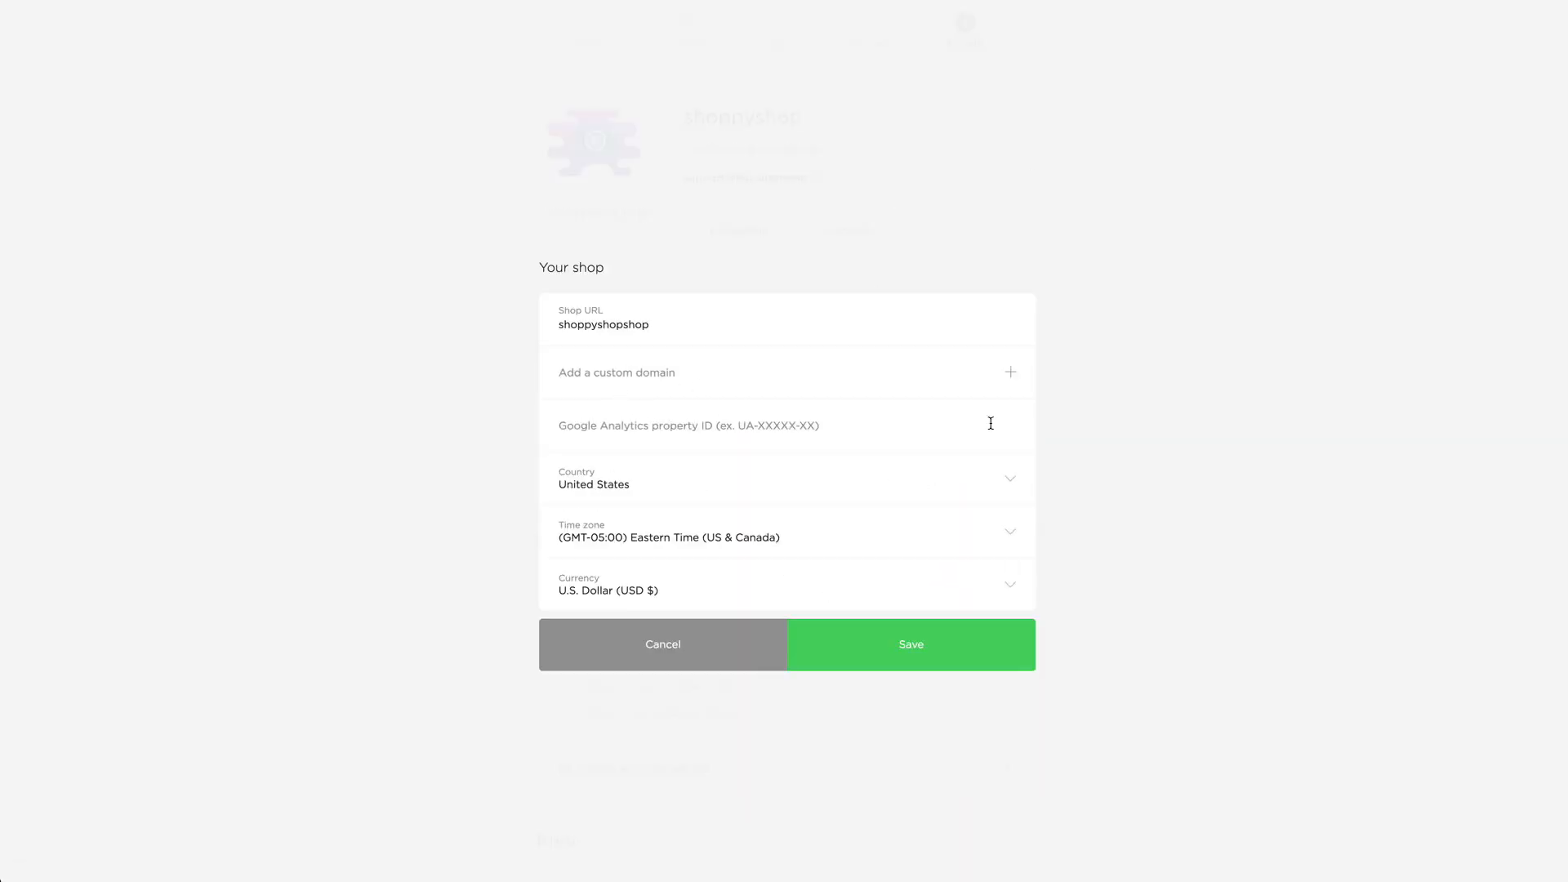
pyautogui.click(1013, 374)
pyautogui.click(616, 605)
pyautogui.click(602, 520)
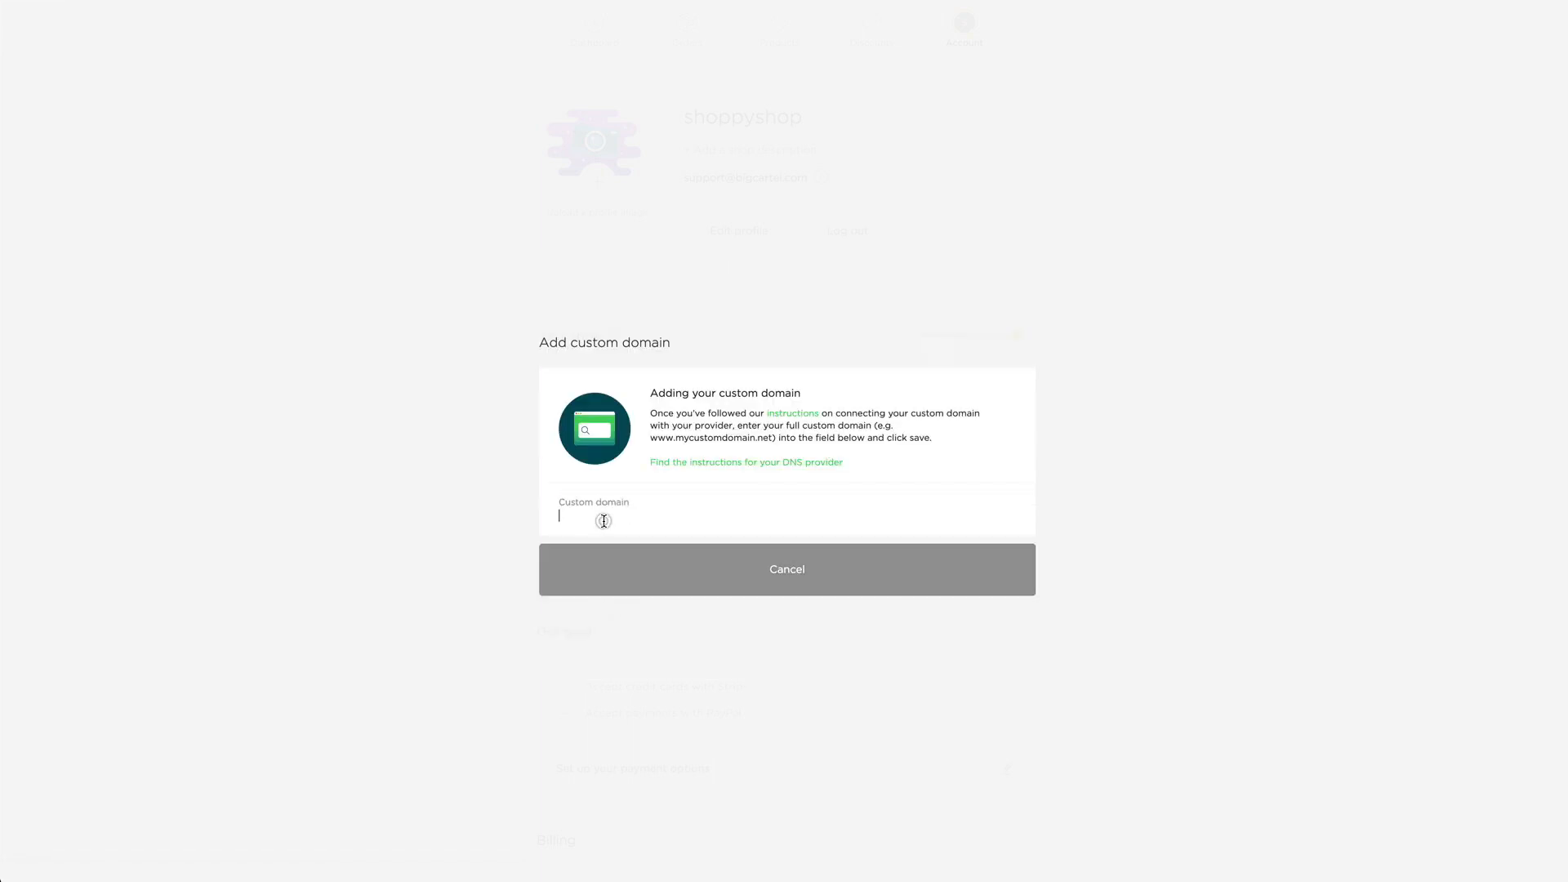
pyautogui.write('www.big')
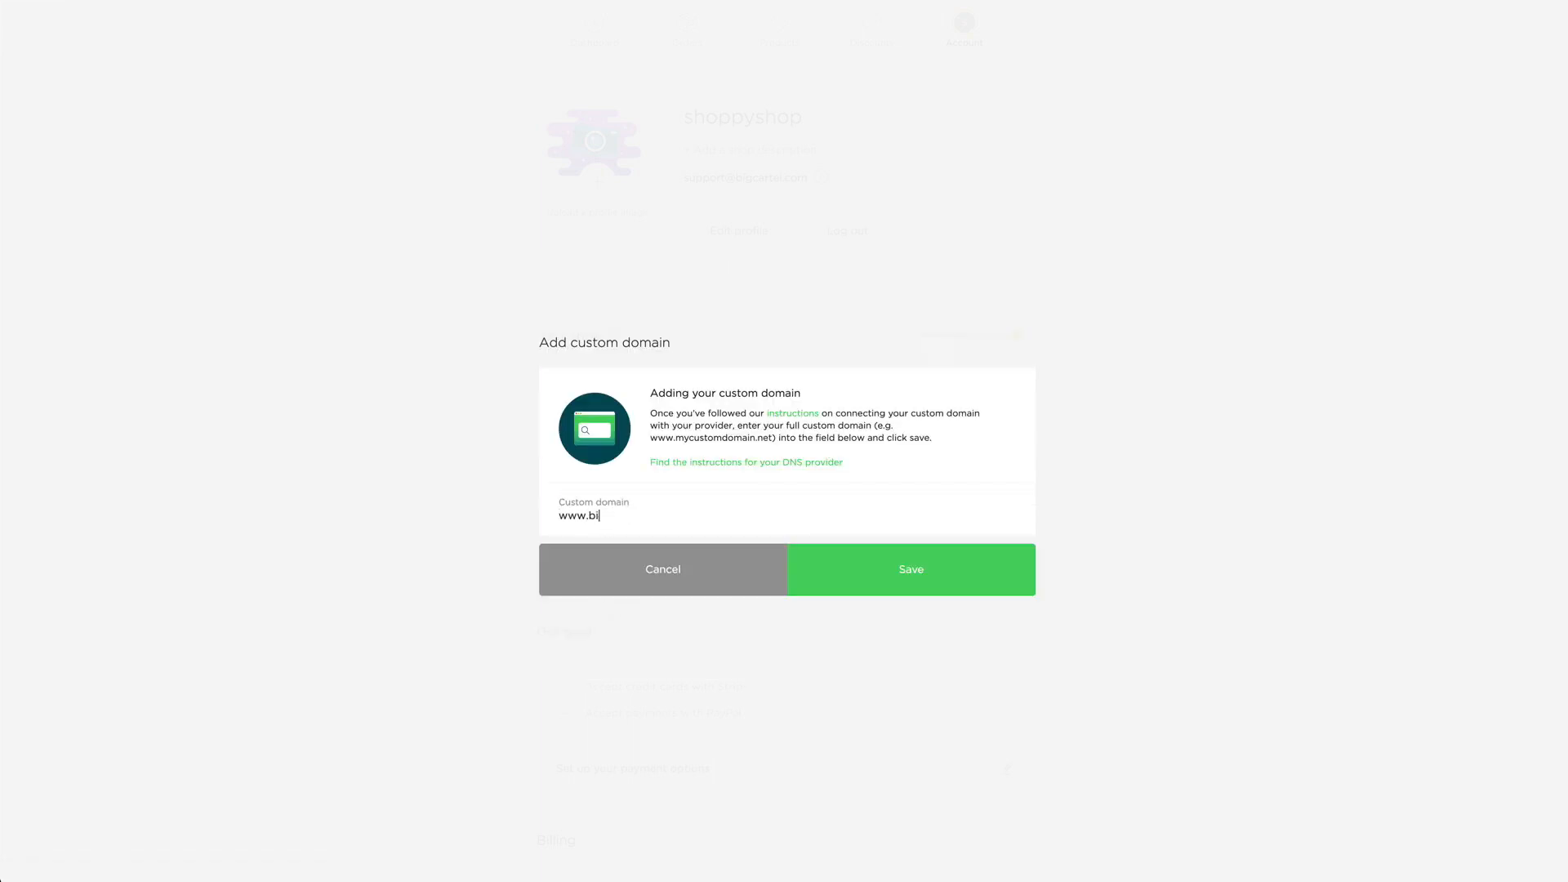
pyautogui.press('BackSpace')
pyautogui.press('BackSpace')
pyautogui.press('BackSpace')
pyautogui.write('shoppyshopshop.com')
pyautogui.click(912, 575)
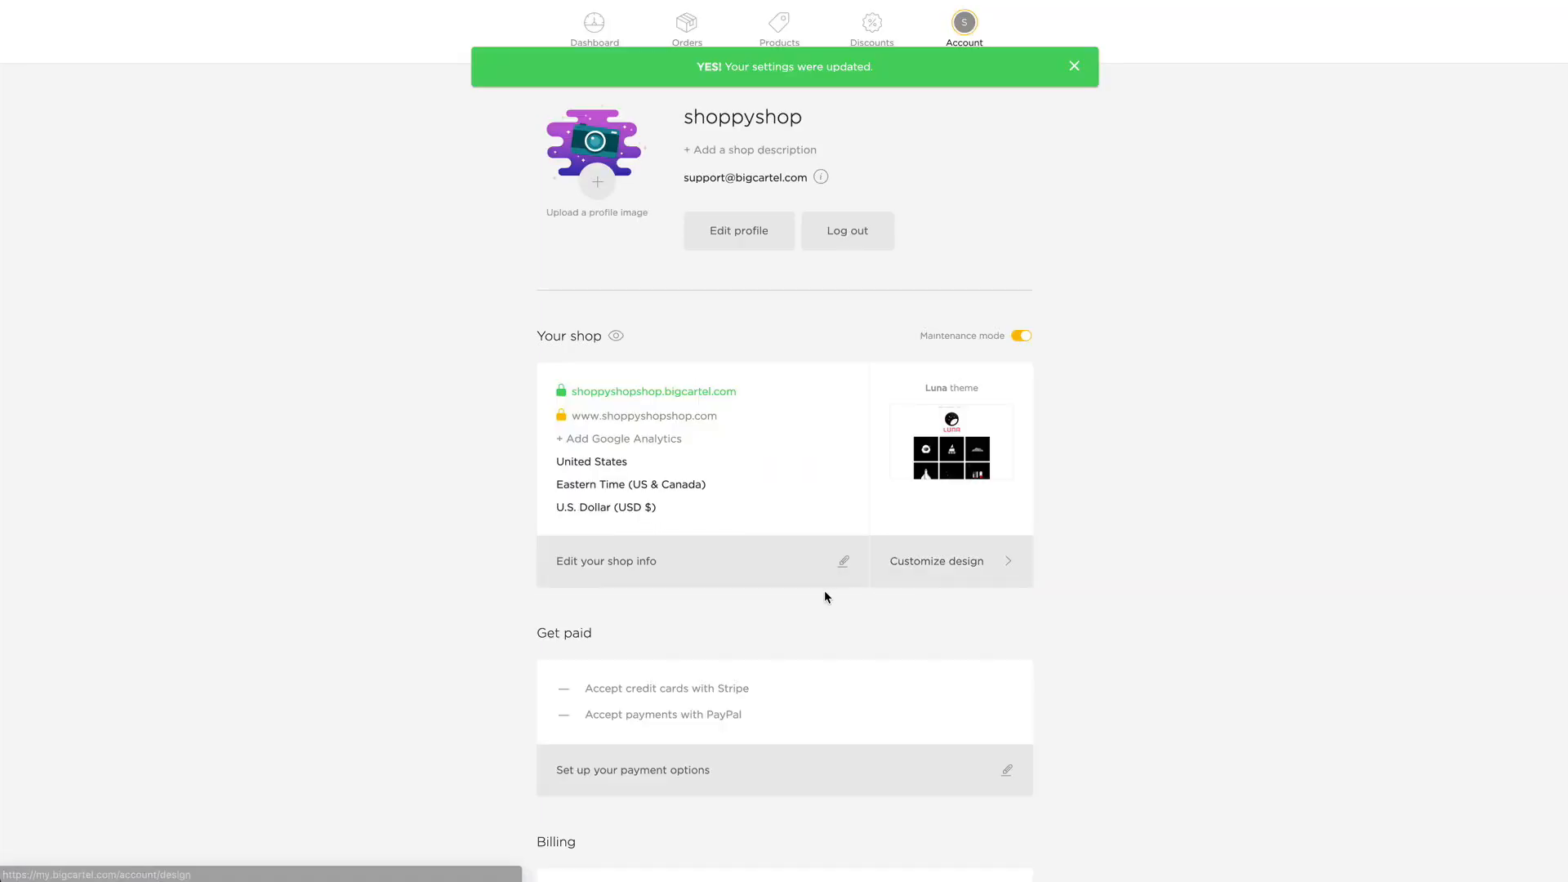
pyautogui.scroll(-1, 438, 529)
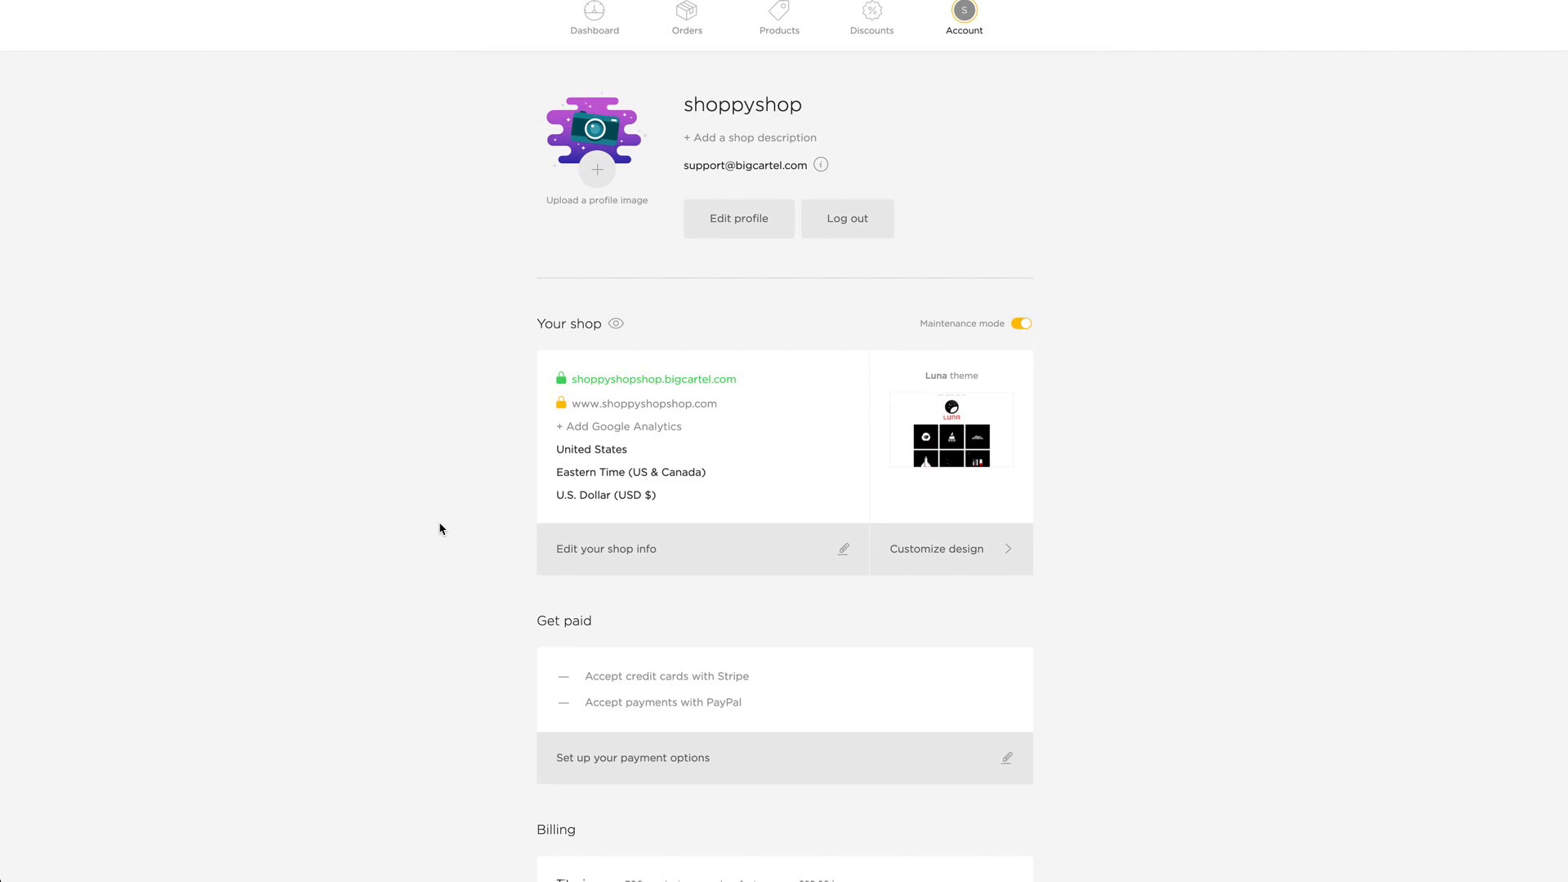
pyautogui.scroll(-1, 438, 529)
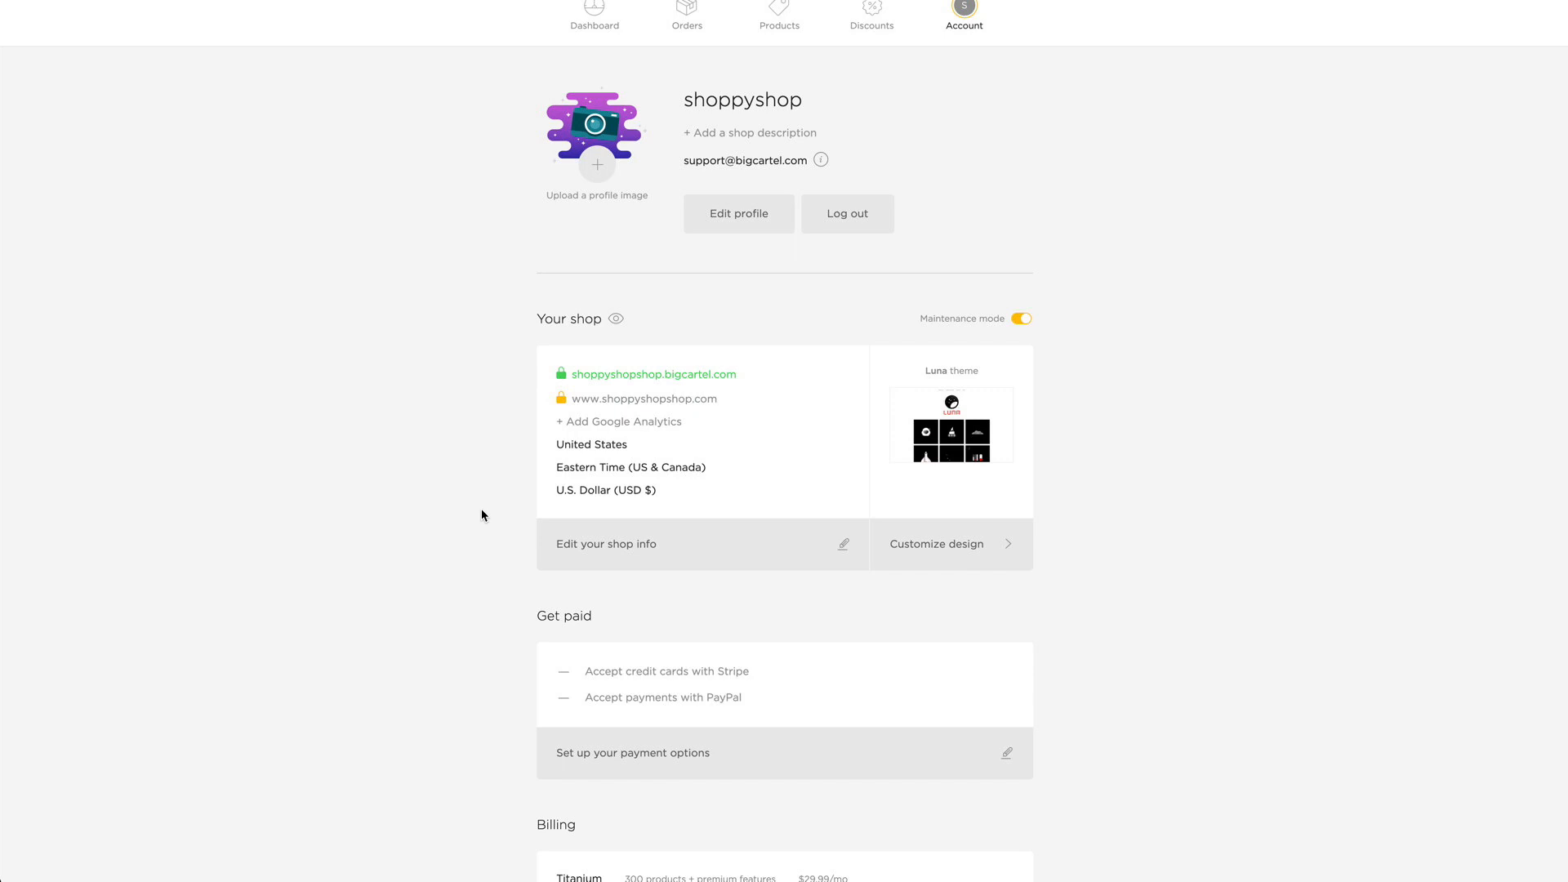
pyautogui.scroll(1, 523, 380)
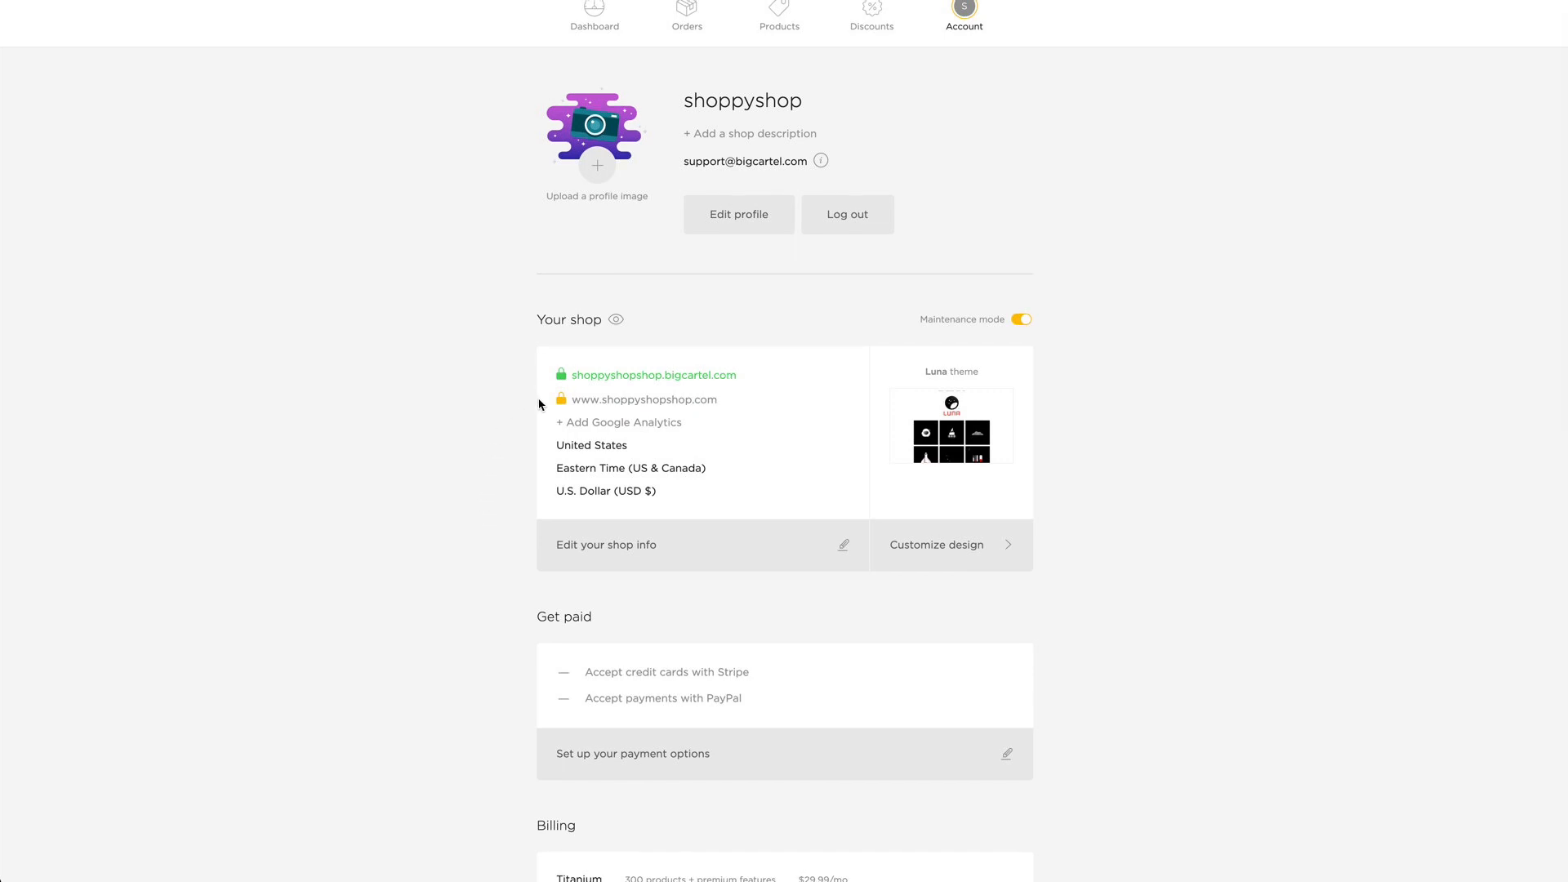
pyautogui.scroll(-1, 537, 367)
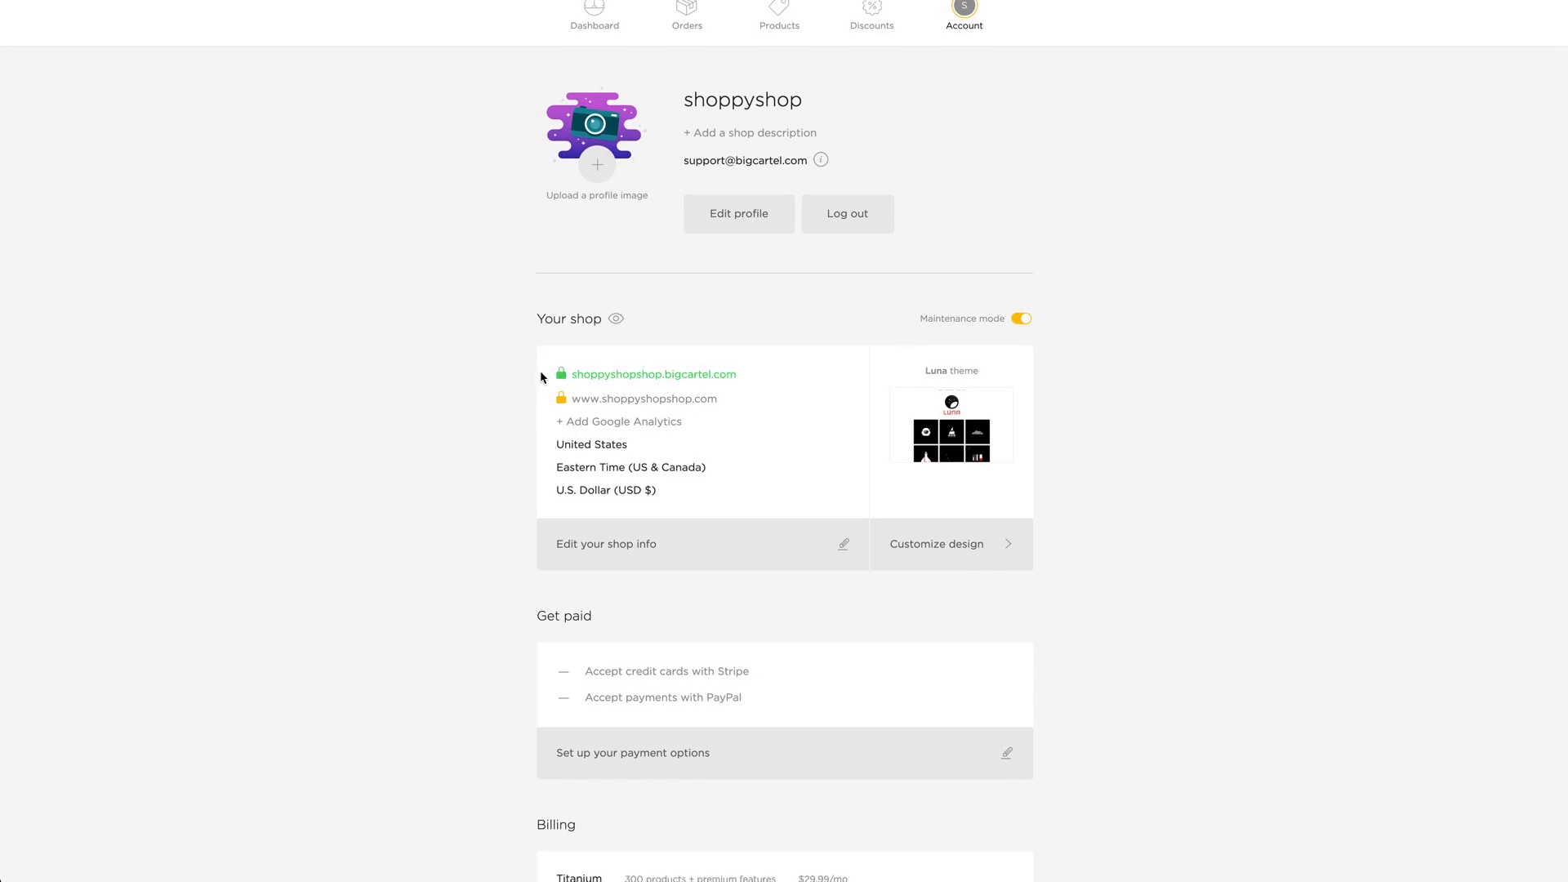
pyautogui.scroll(-1, 541, 400)
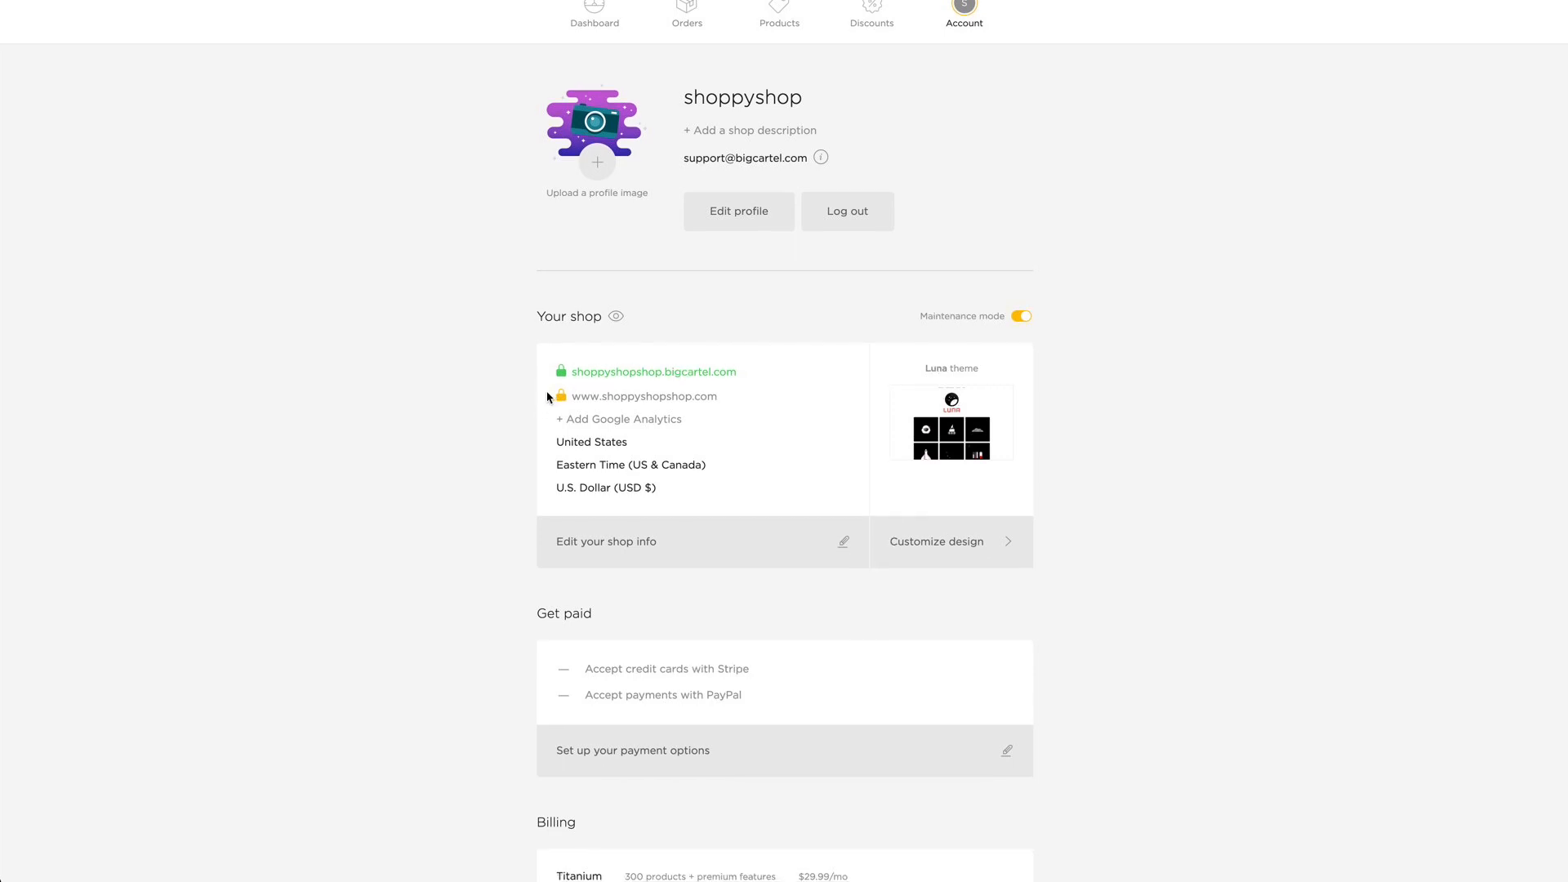
pyautogui.moveTo(558, 401)
pyautogui.scroll(-1, 558, 400)
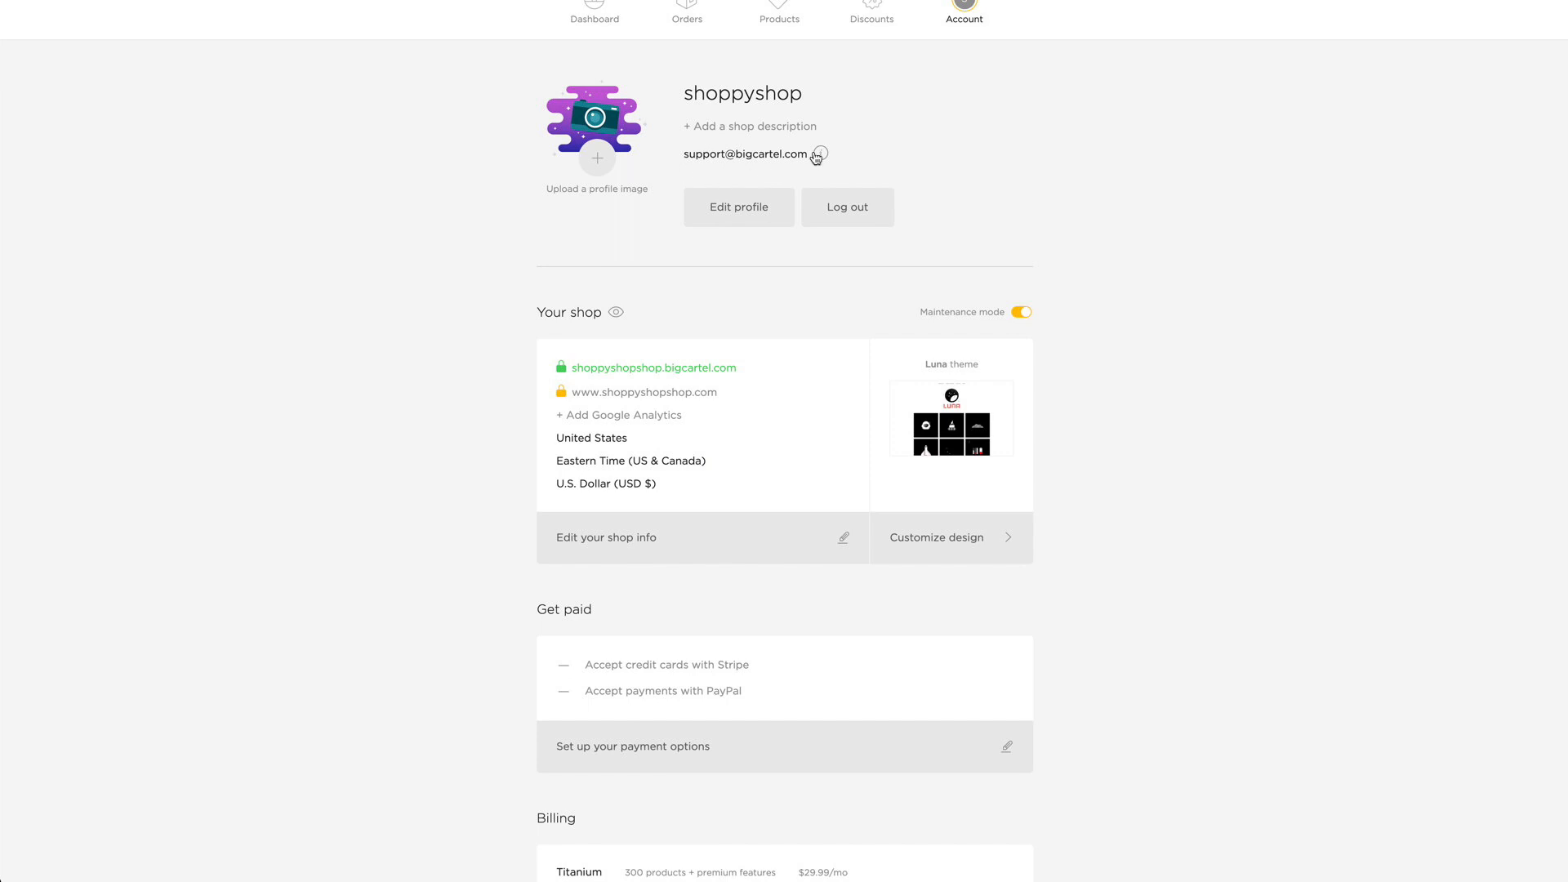
pyautogui.scroll(-1, 478, 255)
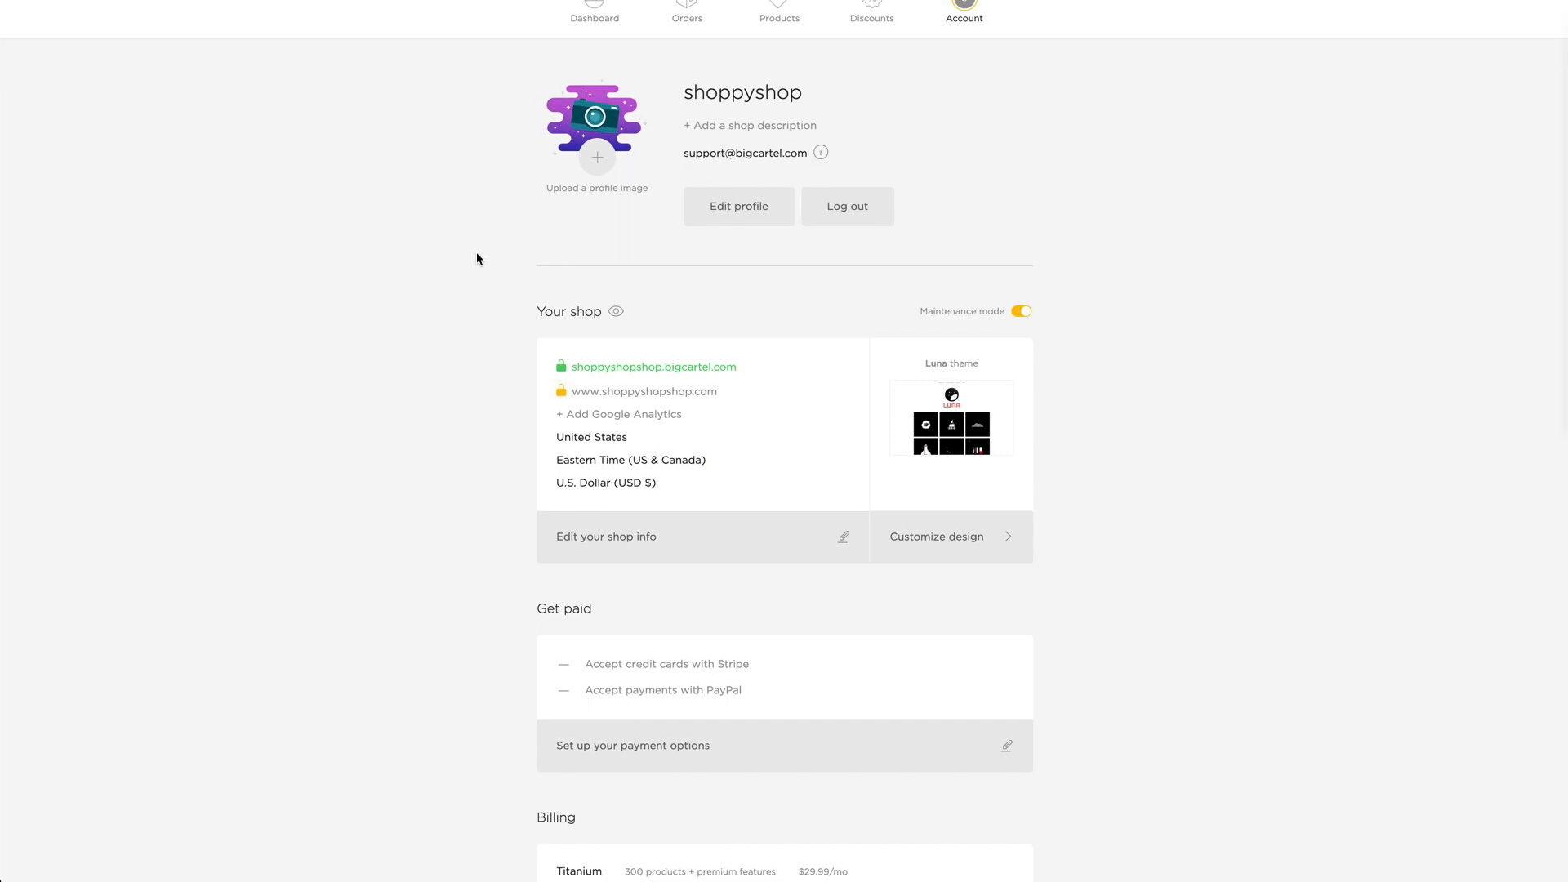